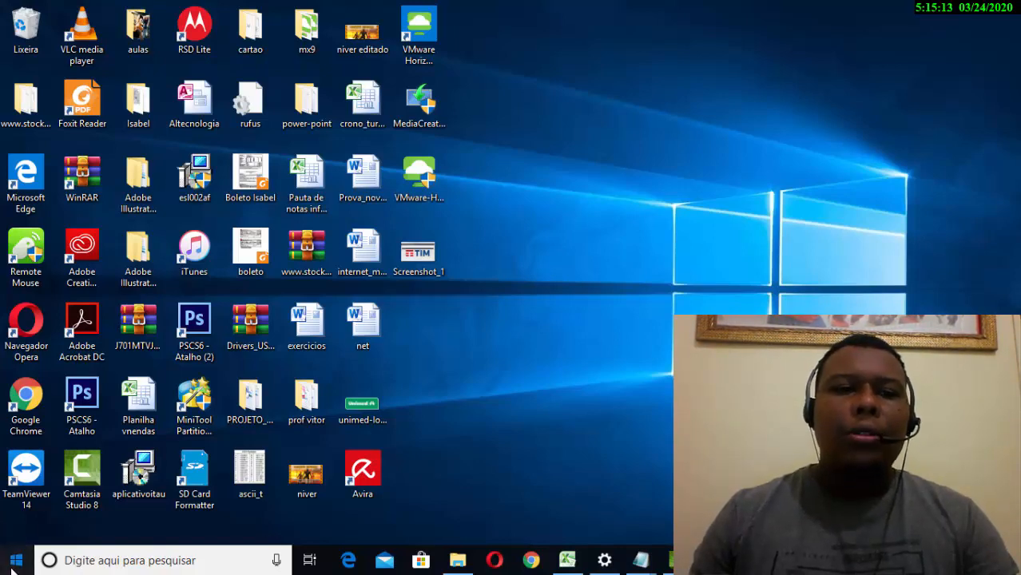
Step: Open the Control Panel and bring up the keyboard (Teclado) properties
{"action": "left_click", "coordinate": [14, 564]}
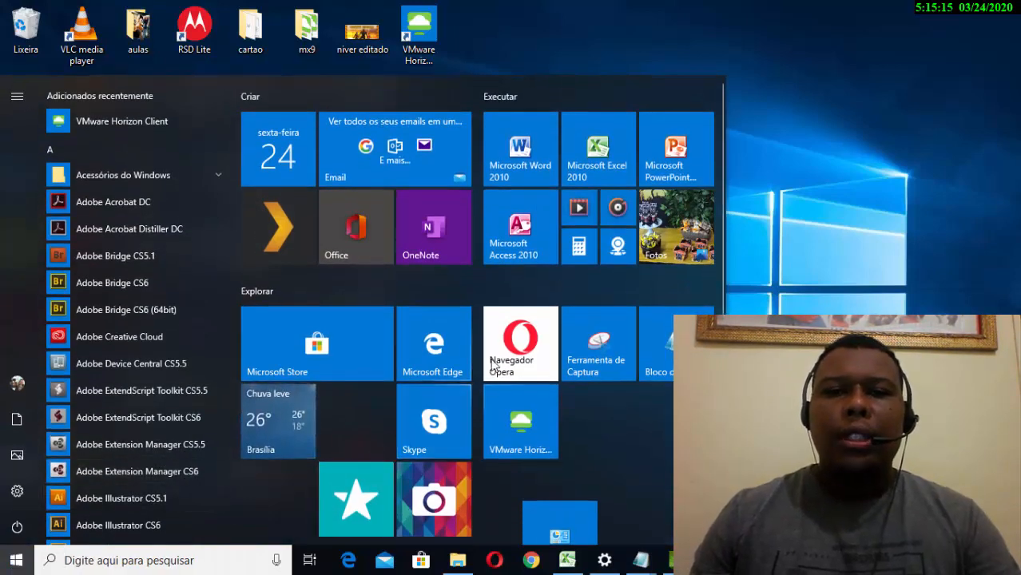
{"action": "scroll", "coordinate": [608, 453], "scroll_direction": "down", "scroll_amount": 2}
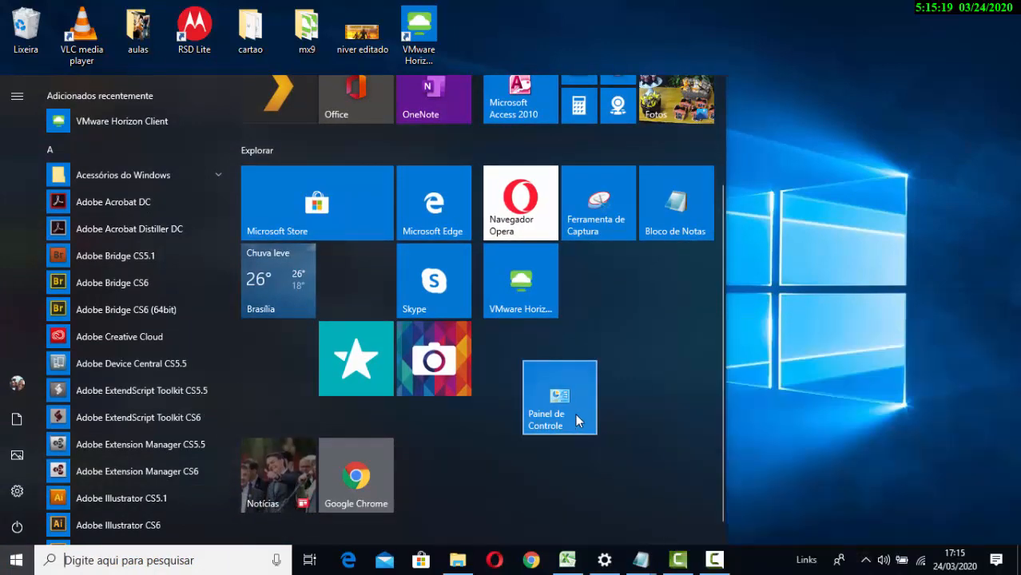
{"action": "left_click", "coordinate": [577, 421]}
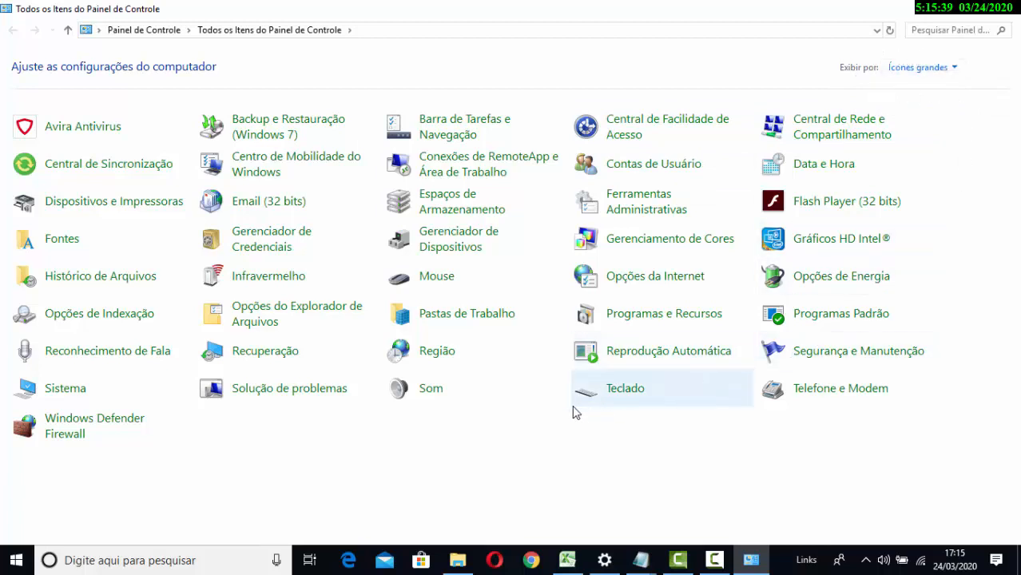
{"action": "left_click", "coordinate": [614, 397]}
{"action": "left_click_drag", "start_coordinate": [259, 97], "coordinate": [338, 104]}
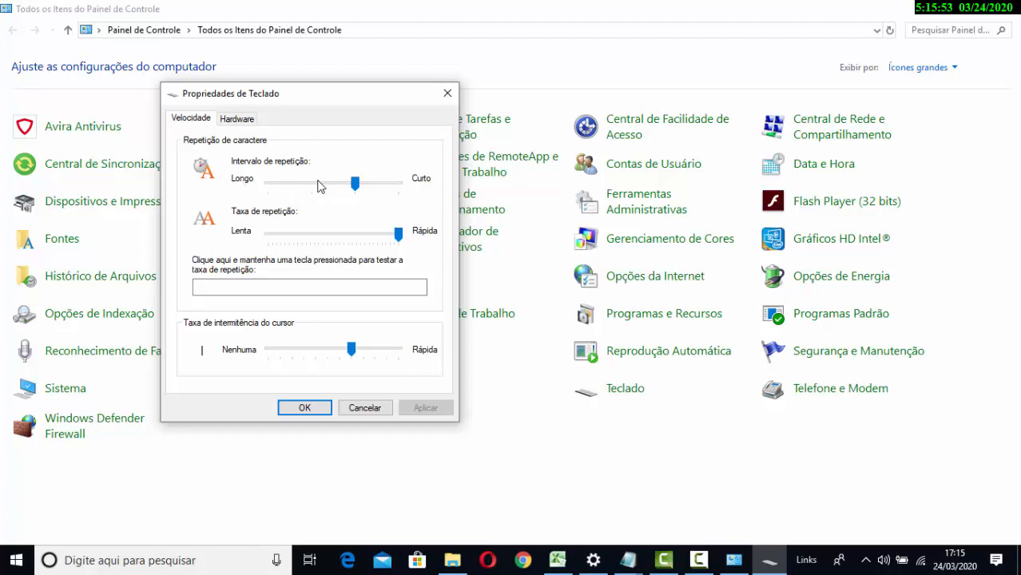
Step: Test the current character repetition by entering repeated runs of the letter g in the test field, clearing it each time
{"action": "left_click", "coordinate": [293, 285]}
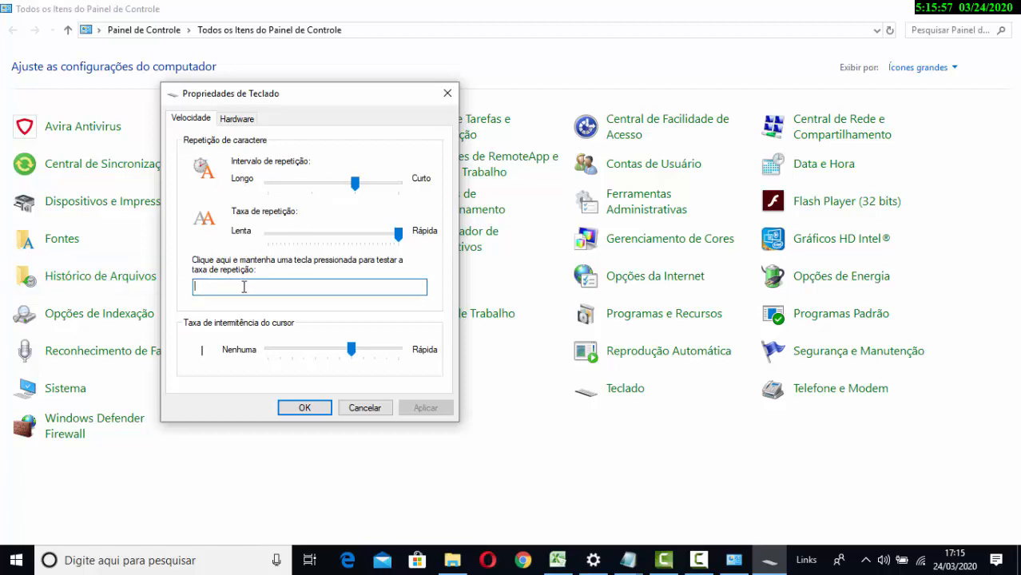
{"action": "type", "text": "f"}
{"action": "type", "text": "gggggggggggggggggg"}
{"action": "key", "text": "BackSpace"}
{"action": "key", "text": "BackSpace"}
{"action": "key", "text": "BackSpace"}
{"action": "key", "text": "BackSpace"}
{"action": "key", "text": "BackSpace"}
{"action": "key", "text": "BackSpace"}
{"action": "key", "text": "BackSpace"}
{"action": "key", "text": "BackSpace"}
{"action": "key", "text": "BackSpace"}
{"action": "key", "text": "BackSpace"}
{"action": "key", "text": "BackSpace"}
{"action": "key", "text": "BackSpace"}
{"action": "key", "text": "BackSpace"}
{"action": "key", "text": "BackSpace"}
{"action": "key", "text": "BackSpace"}
{"action": "key", "text": "BackSpace"}
{"action": "key", "text": "BackSpace"}
{"action": "key", "text": "BackSpace"}
{"action": "key", "text": "BackSpace"}
{"action": "type", "text": "ggggggggggggggggg"}
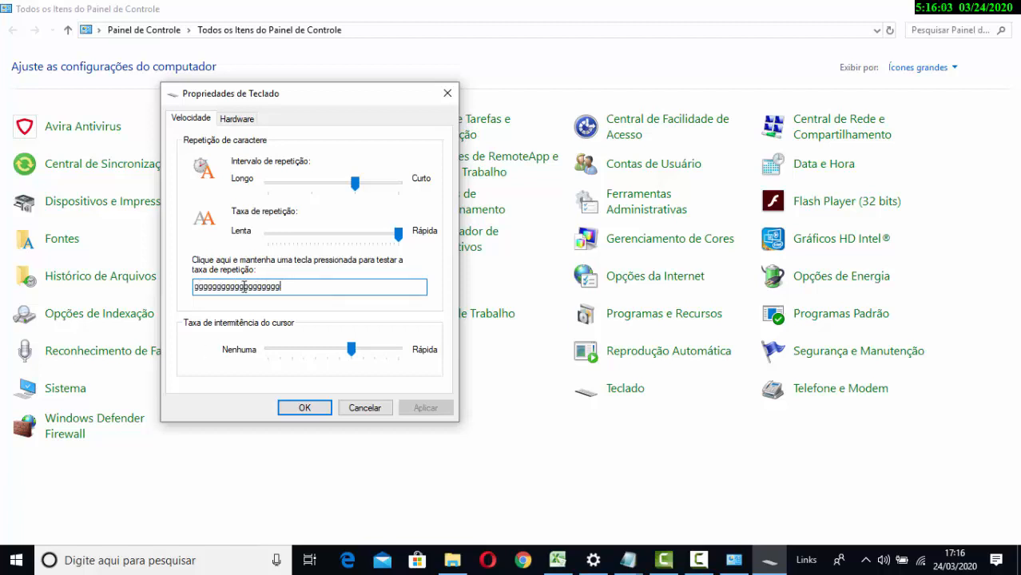
{"action": "key", "text": "BackSpace"}
{"action": "key", "text": "BackSpace"}
{"action": "key", "text": "BackSpace"}
{"action": "key", "text": "BackSpace"}
{"action": "key", "text": "BackSpace"}
{"action": "key", "text": "BackSpace"}
{"action": "key", "text": "BackSpace"}
{"action": "key", "text": "BackSpace"}
{"action": "key", "text": "BackSpace"}
{"action": "key", "text": "BackSpace"}
{"action": "key", "text": "BackSpace"}
{"action": "key", "text": "BackSpace"}
{"action": "key", "text": "BackSpace"}
{"action": "key", "text": "BackSpace"}
{"action": "key", "text": "BackSpace"}
{"action": "key", "text": "BackSpace"}
{"action": "key", "text": "BackSpace"}
Step: Test the character repetition with runs of the letters t, h and i, emptying the test field after each one
{"action": "type", "text": "t"}
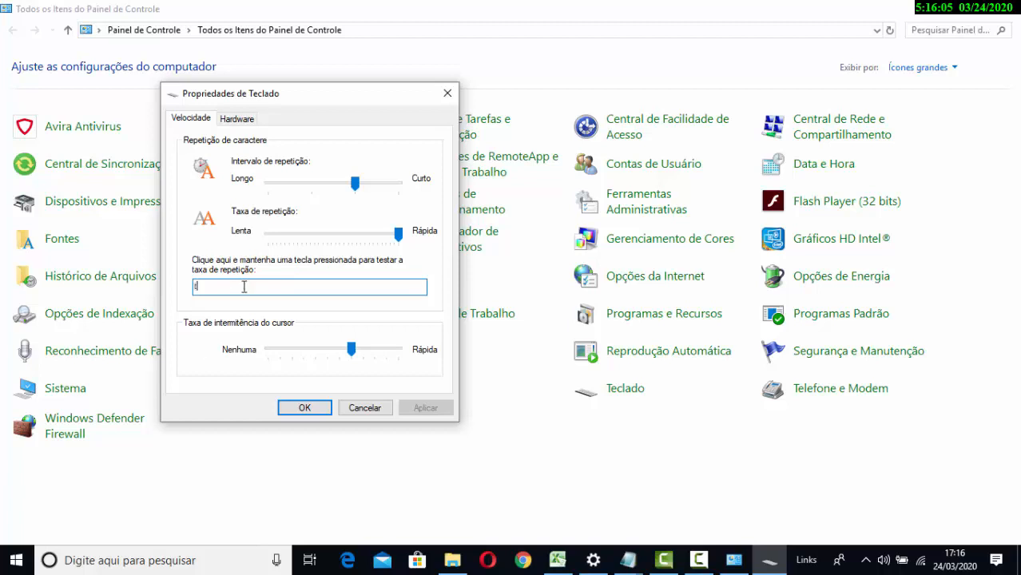
{"action": "type", "text": "ttttttttttttttttt"}
{"action": "key", "text": "BackSpace"}
{"action": "key", "text": "BackSpace"}
{"action": "key", "text": "BackSpace"}
{"action": "key", "text": "BackSpace"}
{"action": "key", "text": "BackSpace"}
{"action": "key", "text": "BackSpace"}
{"action": "key", "text": "BackSpace"}
{"action": "key", "text": "BackSpace"}
{"action": "key", "text": "BackSpace"}
{"action": "key", "text": "BackSpace"}
{"action": "key", "text": "BackSpace"}
{"action": "key", "text": "BackSpace"}
{"action": "key", "text": "BackSpace"}
{"action": "key", "text": "BackSpace"}
{"action": "key", "text": "BackSpace"}
{"action": "key", "text": "BackSpace"}
{"action": "key", "text": "BackSpace"}
{"action": "key", "text": "BackSpace"}
{"action": "type", "text": "hhhhhhhhhhhhhh"}
{"action": "key", "text": "BackSpace"}
{"action": "key", "text": "BackSpace"}
{"action": "key", "text": "BackSpace"}
{"action": "key", "text": "BackSpace"}
{"action": "key", "text": "BackSpace"}
{"action": "key", "text": "BackSpace"}
{"action": "key", "text": "BackSpace"}
{"action": "key", "text": "BackSpace"}
{"action": "key", "text": "BackSpace"}
{"action": "key", "text": "BackSpace"}
{"action": "key", "text": "BackSpace"}
{"action": "key", "text": "BackSpace"}
{"action": "key", "text": "BackSpace"}
{"action": "key", "text": "BackSpace"}
{"action": "type", "text": "iiiiiiiiiiiiiiiiiiii"}
{"action": "key", "text": "BackSpace"}
{"action": "key", "text": "BackSpace"}
{"action": "key", "text": "BackSpace"}
{"action": "key", "text": "BackSpace"}
{"action": "key", "text": "BackSpace"}
{"action": "key", "text": "BackSpace"}
{"action": "key", "text": "BackSpace"}
{"action": "key", "text": "BackSpace"}
{"action": "key", "text": "BackSpace"}
{"action": "key", "text": "BackSpace"}
{"action": "key", "text": "BackSpace"}
{"action": "key", "text": "BackSpace"}
{"action": "key", "text": "BackSpace"}
{"action": "key", "text": "BackSpace"}
{"action": "key", "text": "BackSpace"}
{"action": "key", "text": "BackSpace"}
{"action": "key", "text": "BackSpace"}
{"action": "key", "text": "BackSpace"}
{"action": "key", "text": "BackSpace"}
{"action": "key", "text": "BackSpace"}
Step: Set the repeat interval to its longest setting (Longo) and test it with a run of the letter h, clearing the test field
{"action": "left_click_drag", "start_coordinate": [355, 183], "coordinate": [268, 183]}
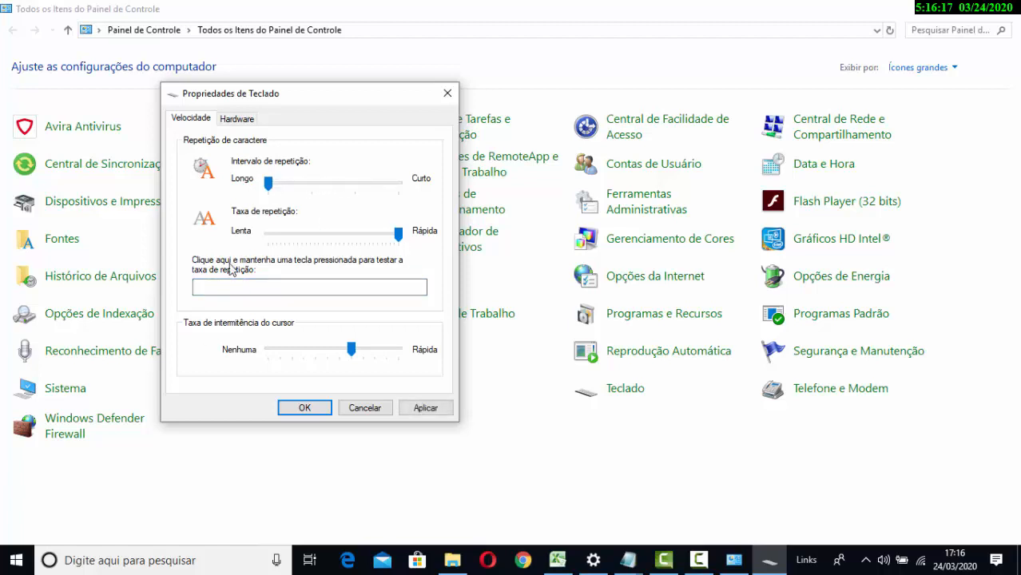
{"action": "left_click", "coordinate": [226, 288]}
{"action": "type", "text": "h"}
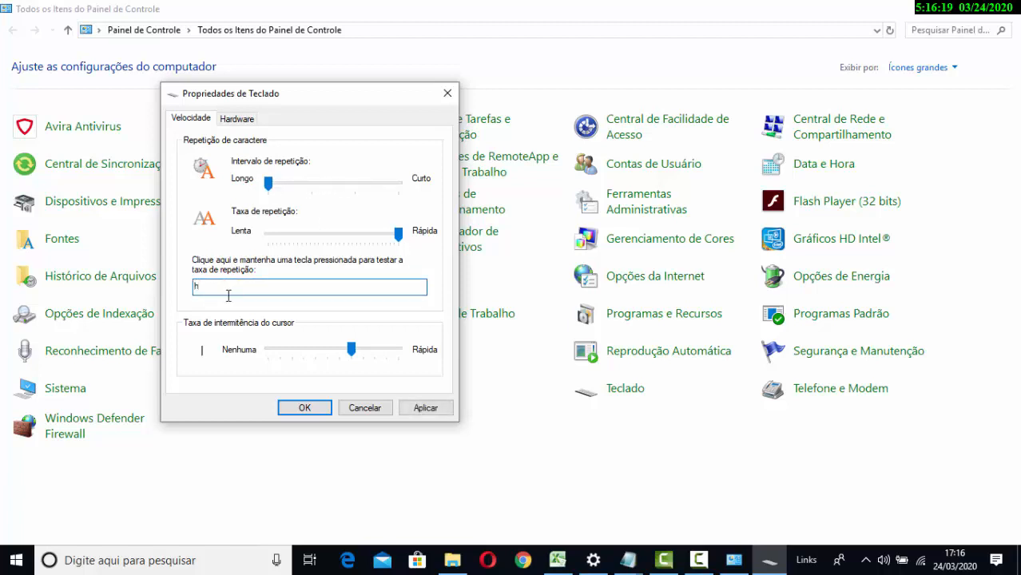
{"action": "type", "text": "hhhhhhhhhhhhhhhhhhhhhhh"}
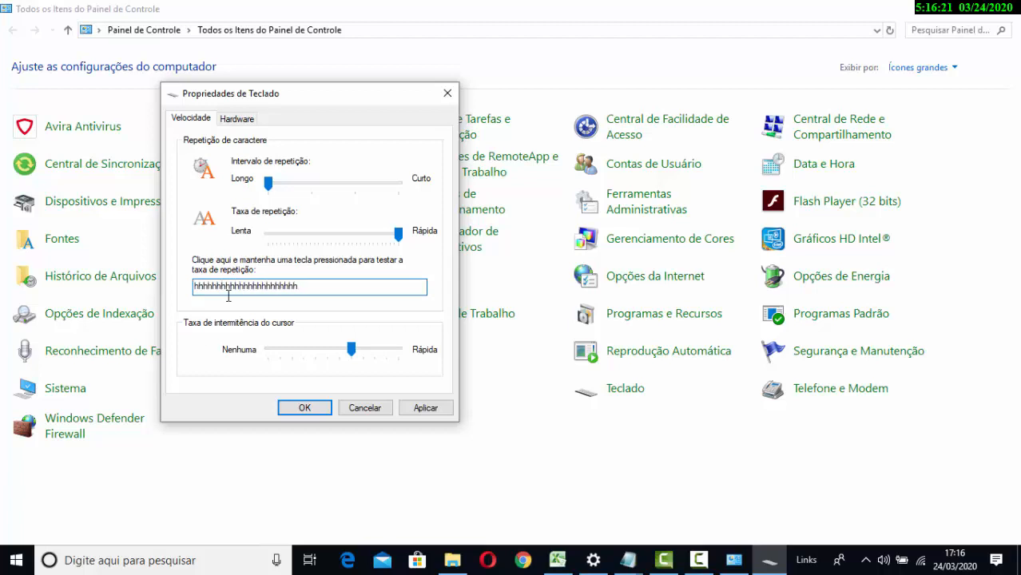
{"action": "key", "text": "BackSpace"}
{"action": "key", "text": "BackSpace"}
{"action": "key", "text": "BackSpace"}
{"action": "key", "text": "BackSpace"}
{"action": "key", "text": "BackSpace"}
{"action": "key", "text": "BackSpace"}
{"action": "key", "text": "BackSpace"}
{"action": "key", "text": "BackSpace"}
{"action": "key", "text": "BackSpace"}
{"action": "key", "text": "BackSpace"}
{"action": "key", "text": "BackSpace"}
{"action": "key", "text": "BackSpace"}
{"action": "key", "text": "BackSpace"}
{"action": "key", "text": "BackSpace"}
{"action": "key", "text": "BackSpace"}
{"action": "key", "text": "BackSpace"}
{"action": "key", "text": "BackSpace"}
{"action": "key", "text": "BackSpace"}
{"action": "key", "text": "BackSpace"}
{"action": "key", "text": "BackSpace"}
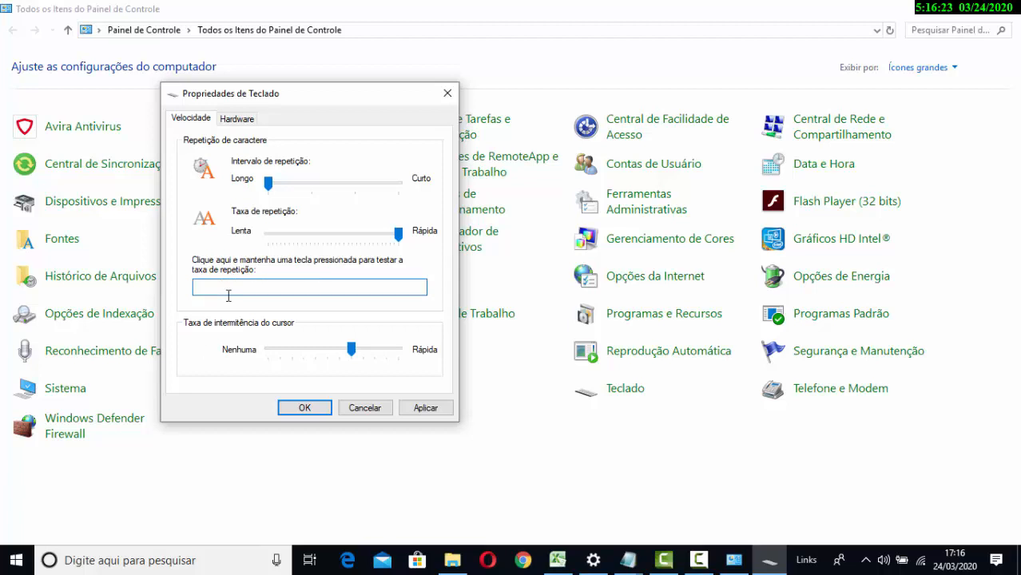
Step: Test the long repeat interval once more with another run of the letter h and empty the test field
{"action": "type", "text": "hhhhhhhhhhhhhhhhhhhhhhhhhhhhhhhhh"}
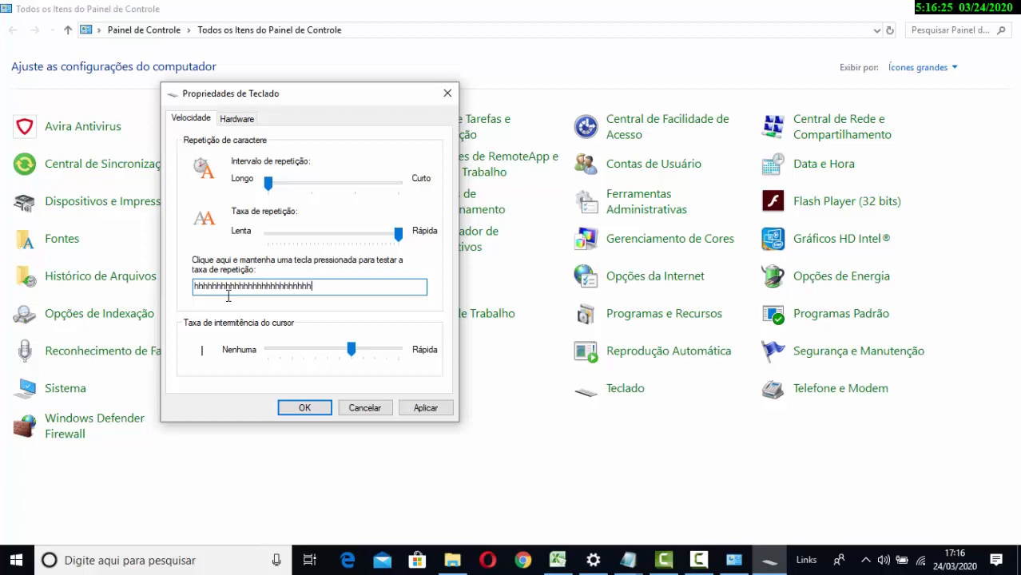
{"action": "key", "text": "BackSpace"}
{"action": "key", "text": "BackSpace"}
{"action": "key", "text": "BackSpace"}
{"action": "key", "text": "BackSpace"}
{"action": "key", "text": "BackSpace"}
{"action": "key", "text": "BackSpace"}
{"action": "key", "text": "BackSpace"}
{"action": "key", "text": "BackSpace"}
{"action": "key", "text": "BackSpace"}
{"action": "key", "text": "BackSpace"}
{"action": "key", "text": "BackSpace"}
{"action": "key", "text": "BackSpace"}
{"action": "key", "text": "BackSpace"}
{"action": "key", "text": "BackSpace"}
{"action": "key", "text": "BackSpace"}
{"action": "key", "text": "BackSpace"}
{"action": "key", "text": "BackSpace"}
{"action": "key", "text": "BackSpace"}
{"action": "key", "text": "BackSpace"}
{"action": "key", "text": "BackSpace"}
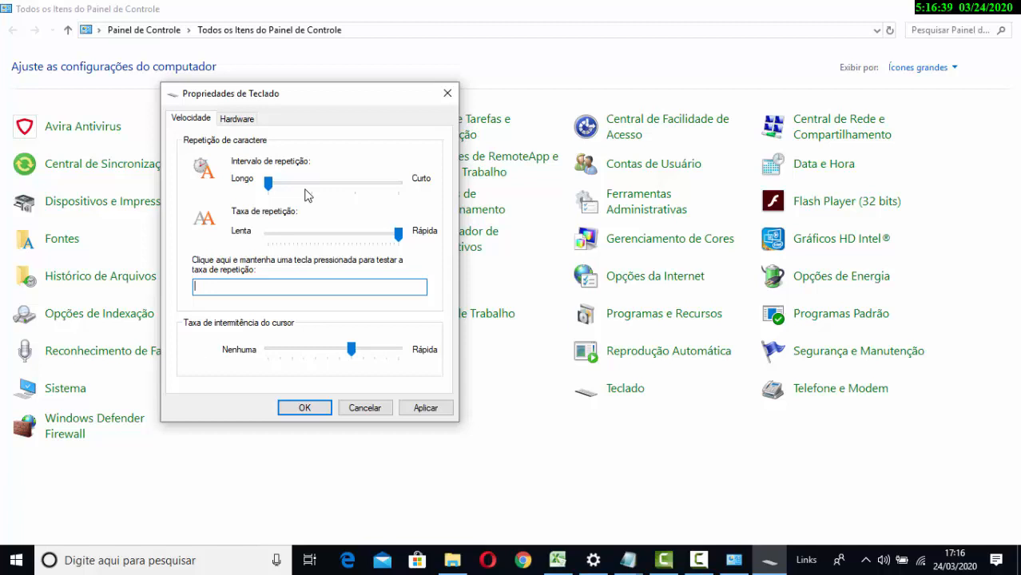
Step: Test the longest repeat interval with a few different letters and a run of the letter g, clearing the test field each time
{"action": "type", "text": "mmnb"}
{"action": "key", "text": "BackSpace"}
{"action": "key", "text": "BackSpace"}
{"action": "key", "text": "BackSpace"}
{"action": "type", "text": "gggggggggggggggg"}
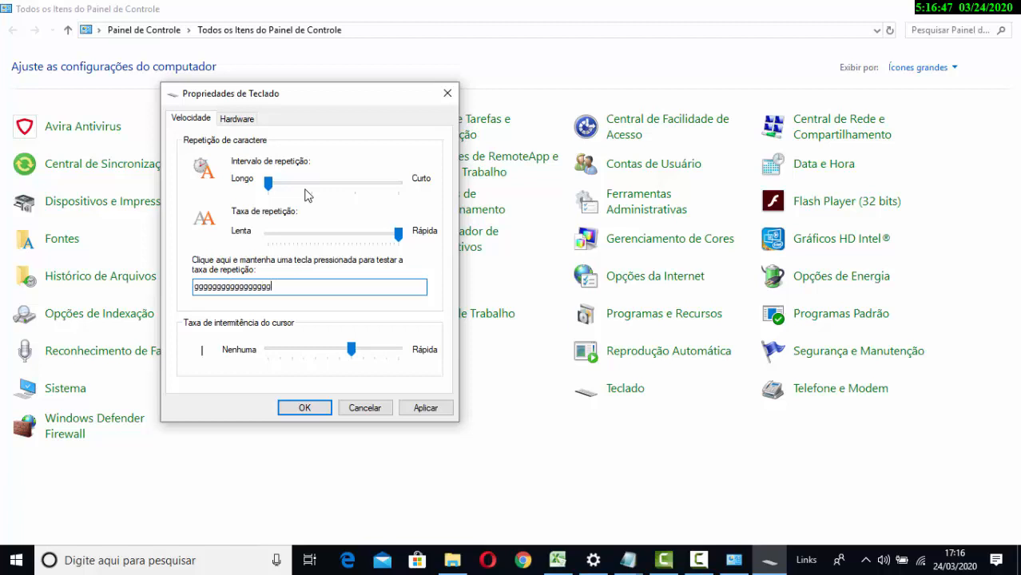
{"action": "key", "text": "BackSpace"}
{"action": "key", "text": "BackSpace"}
{"action": "key", "text": "BackSpace"}
{"action": "key", "text": "BackSpace"}
{"action": "key", "text": "BackSpace"}
{"action": "key", "text": "BackSpace"}
{"action": "key", "text": "BackSpace"}
{"action": "key", "text": "BackSpace"}
{"action": "key", "text": "BackSpace"}
{"action": "key", "text": "BackSpace"}
{"action": "key", "text": "BackSpace"}
{"action": "key", "text": "BackSpace"}
{"action": "key", "text": "BackSpace"}
{"action": "key", "text": "BackSpace"}
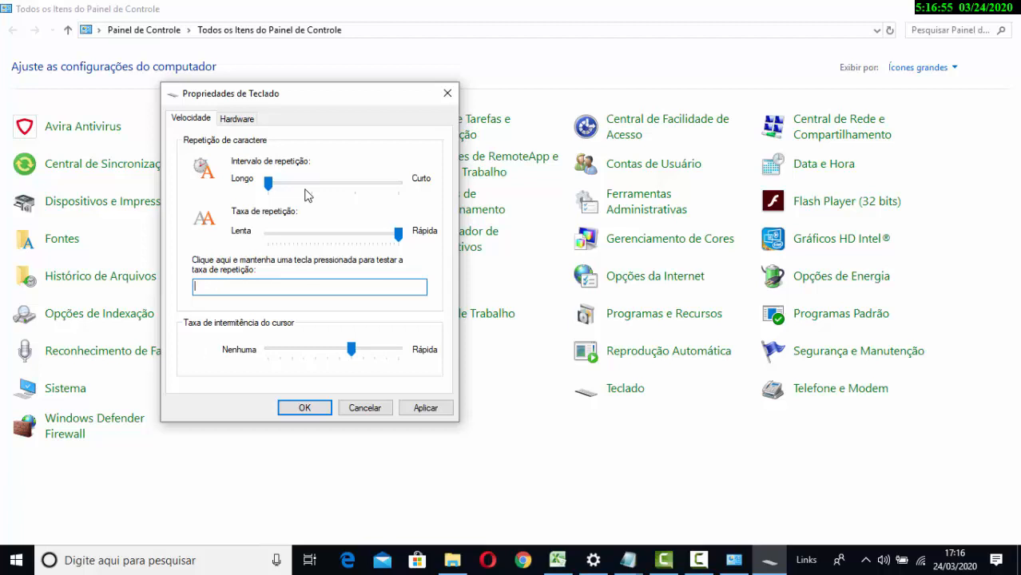
Step: Set the repeat interval one notch above Longo and the repeat rate to its slowest setting (Lenta)
{"action": "left_click_drag", "start_coordinate": [271, 185], "coordinate": [308, 195]}
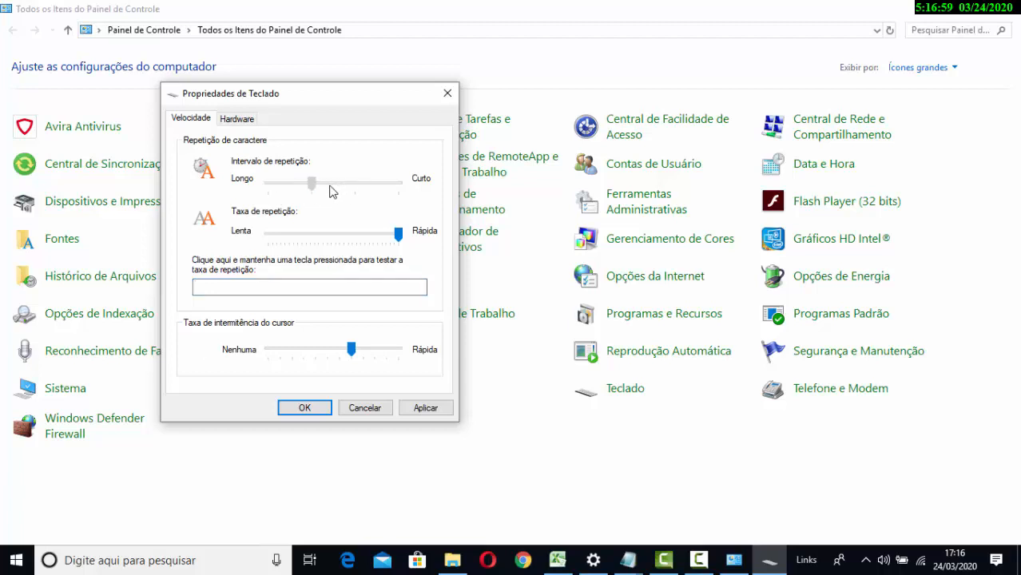
{"action": "mouse_move", "coordinate": [313, 184]}
{"action": "left_mouse_down"}
{"action": "mouse_move", "coordinate": [342, 185]}
{"action": "mouse_move", "coordinate": [320, 187]}
{"action": "left_mouse_up"}
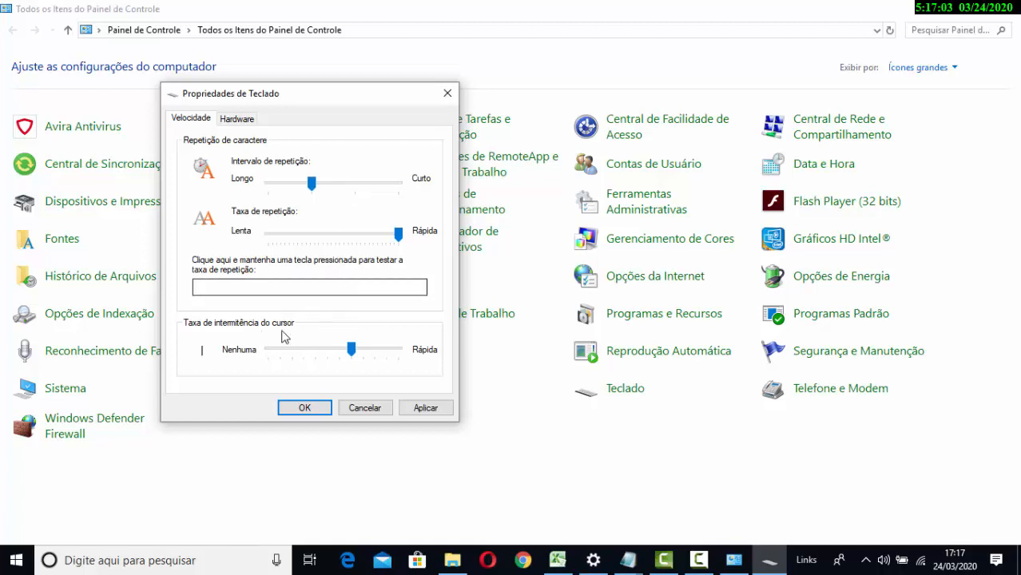
{"action": "left_click_drag", "start_coordinate": [398, 240], "coordinate": [348, 248]}
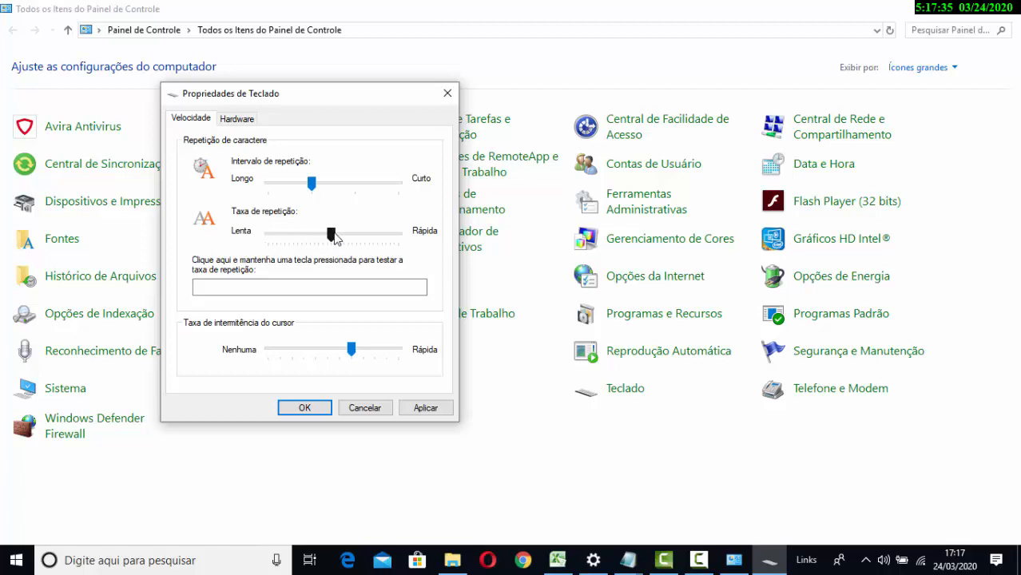
{"action": "left_click_drag", "start_coordinate": [334, 238], "coordinate": [268, 237]}
Step: Test the slowest repeat rate with a long run of the letter d and select the entered text
{"action": "left_click", "coordinate": [267, 286]}
{"action": "type", "text": "d"}
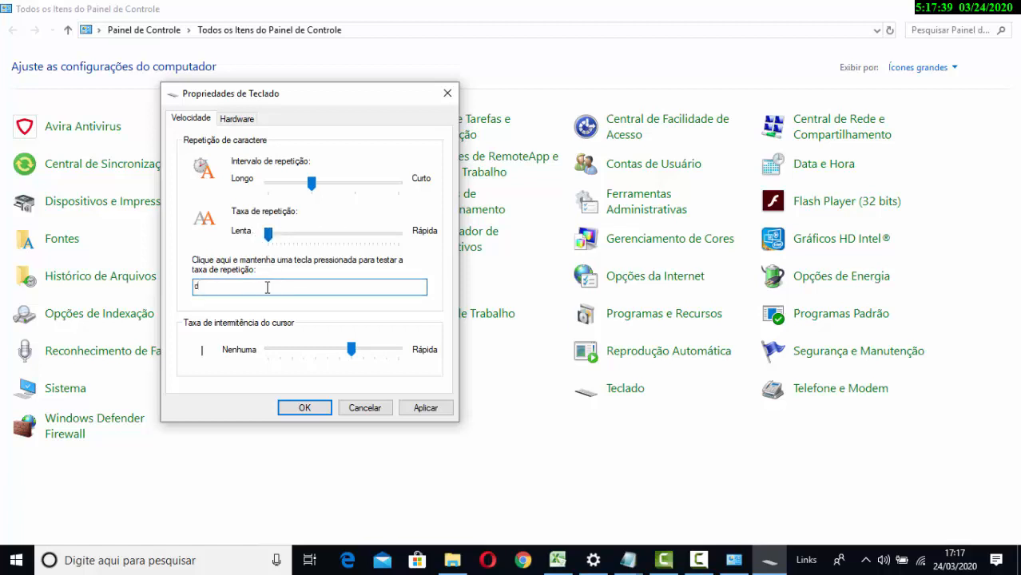
{"action": "type", "text": "dddddddddddddddd"}
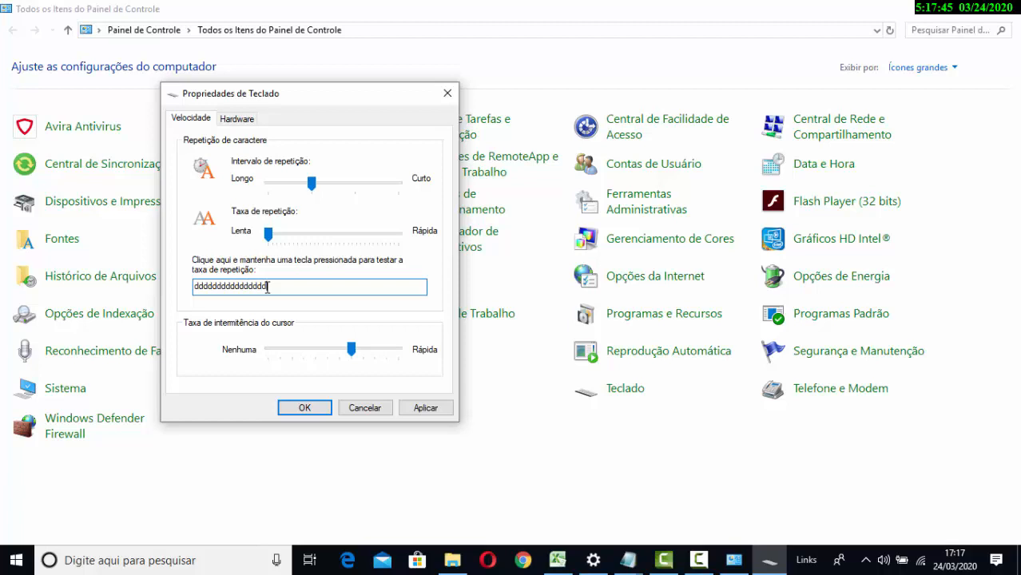
{"action": "type", "text": "ddd"}
{"action": "left_click_drag", "start_coordinate": [297, 288], "coordinate": [205, 286]}
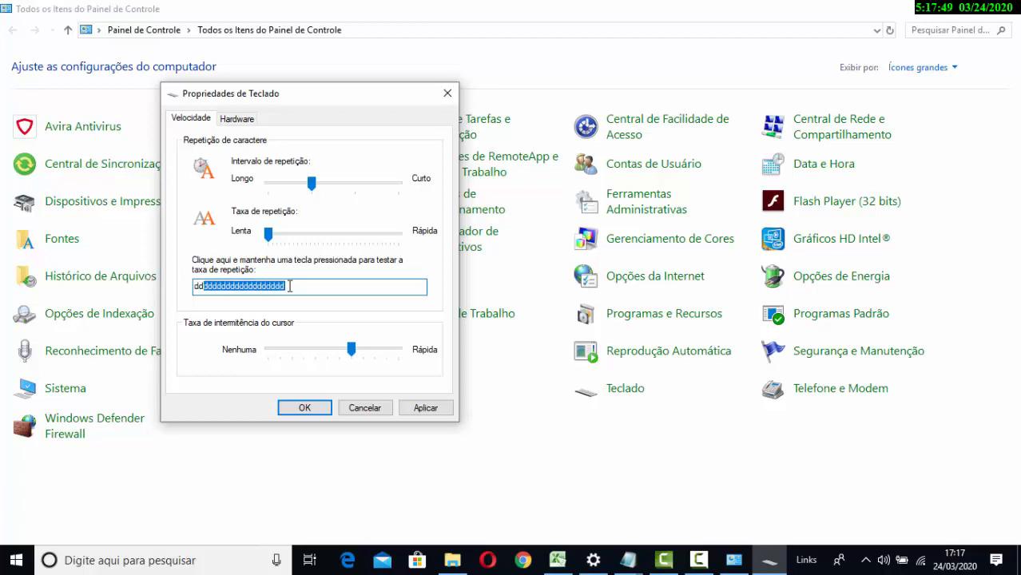
Step: Accept the keyboard settings, then reopen the keyboard properties and reposition their window
{"action": "key", "text": "Return"}
{"action": "key", "text": "Return"}
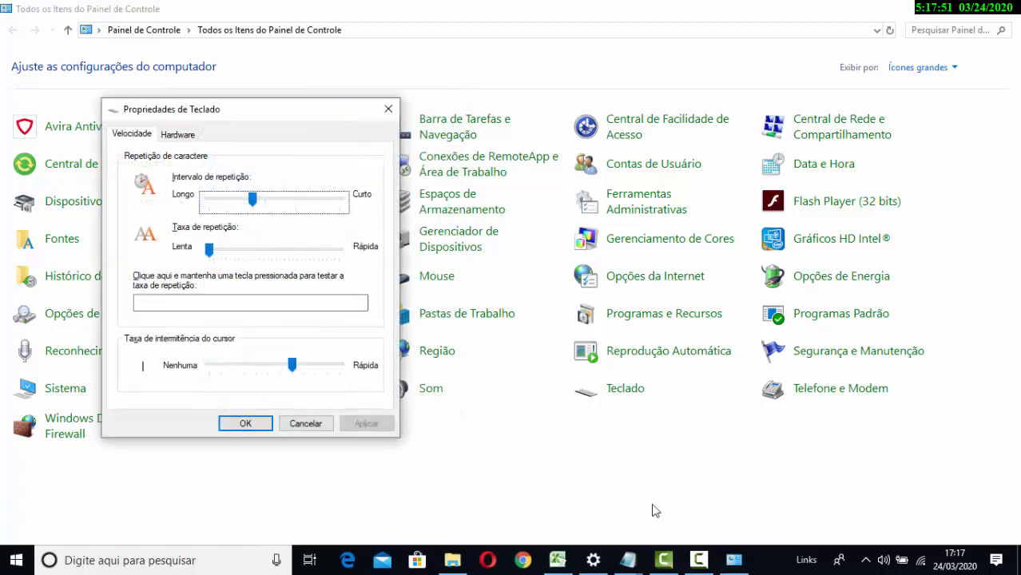
{"action": "left_click", "coordinate": [272, 304]}
{"action": "left_click_drag", "start_coordinate": [275, 117], "coordinate": [364, 113]}
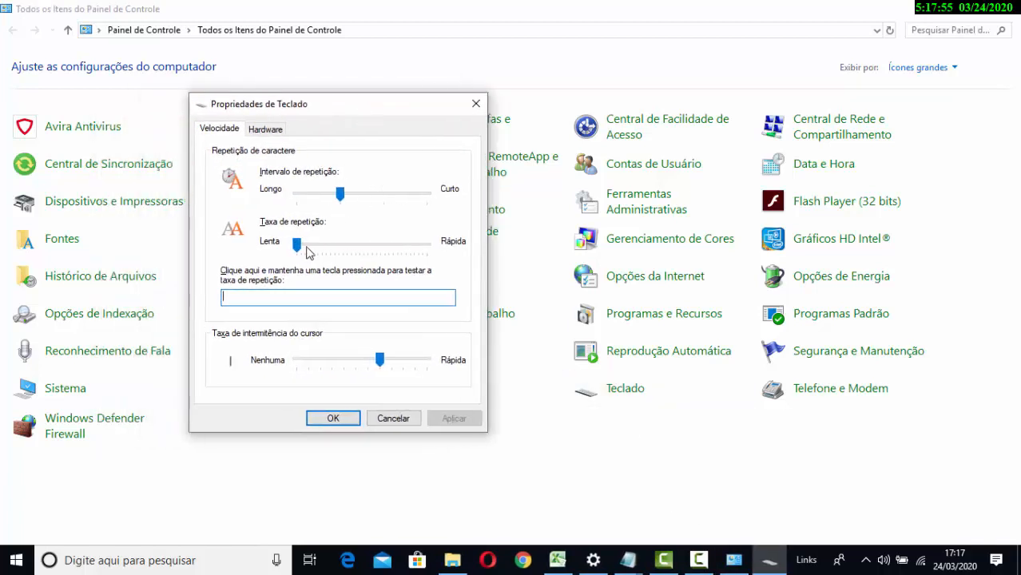
Step: Set the repeat rate to about midway between Lenta and Rápida and test it with a run of the letter c, clearing the test field
{"action": "left_click_drag", "start_coordinate": [297, 245], "coordinate": [368, 252]}
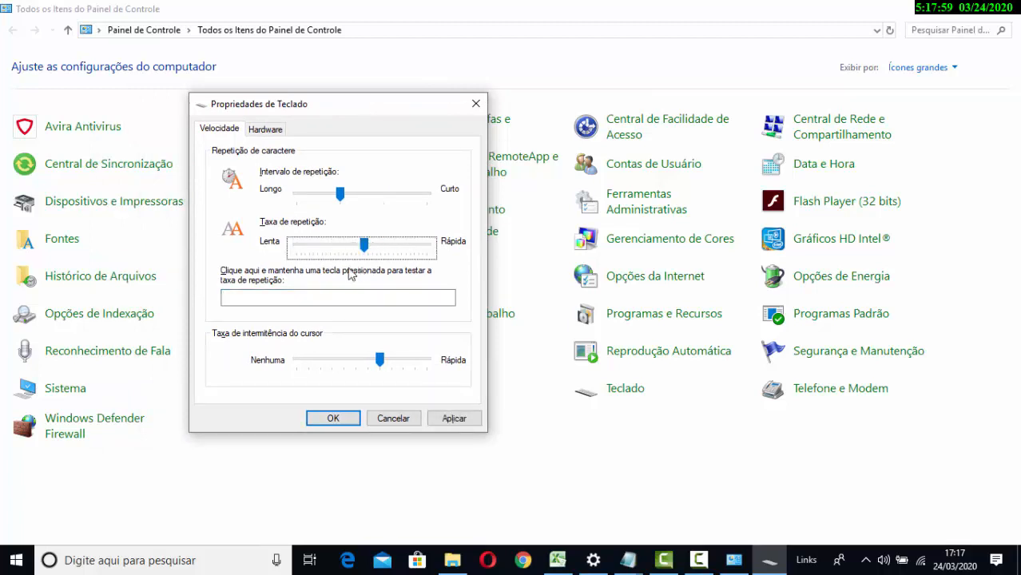
{"action": "left_click", "coordinate": [314, 298]}
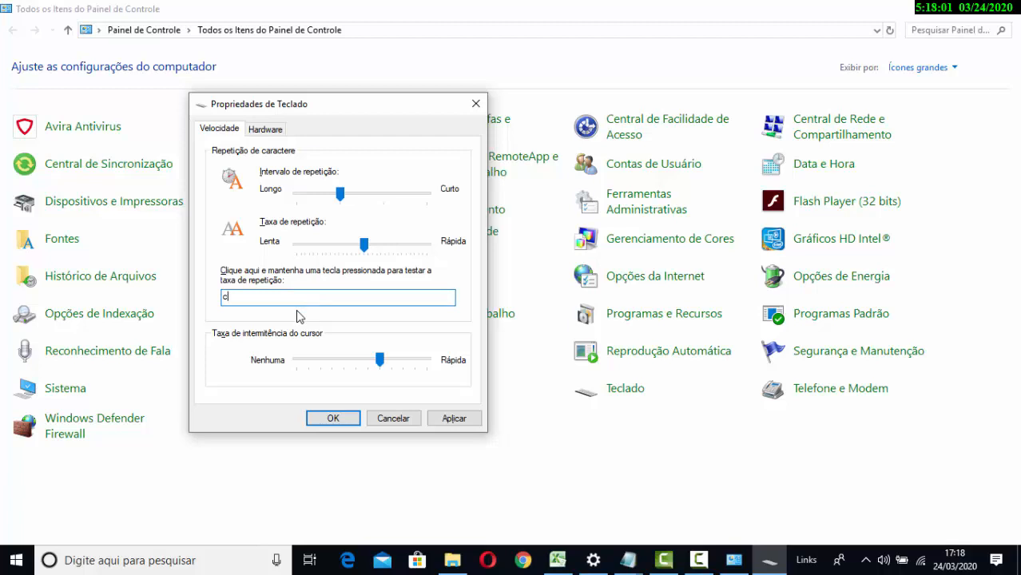
{"action": "type", "text": "ccccccccccccc"}
{"action": "key", "text": "BackSpace"}
{"action": "key", "text": "BackSpace"}
{"action": "key", "text": "BackSpace"}
{"action": "key", "text": "BackSpace"}
{"action": "key", "text": "BackSpace"}
{"action": "key", "text": "BackSpace"}
{"action": "key", "text": "BackSpace"}
{"action": "key", "text": "BackSpace"}
{"action": "key", "text": "BackSpace"}
{"action": "key", "text": "BackSpace"}
{"action": "key", "text": "BackSpace"}
{"action": "key", "text": "BackSpace"}
{"action": "key", "text": "BackSpace"}
Step: Set the repeat interval to the third mark, one notch before Curto
{"action": "left_click_drag", "start_coordinate": [343, 196], "coordinate": [367, 199]}
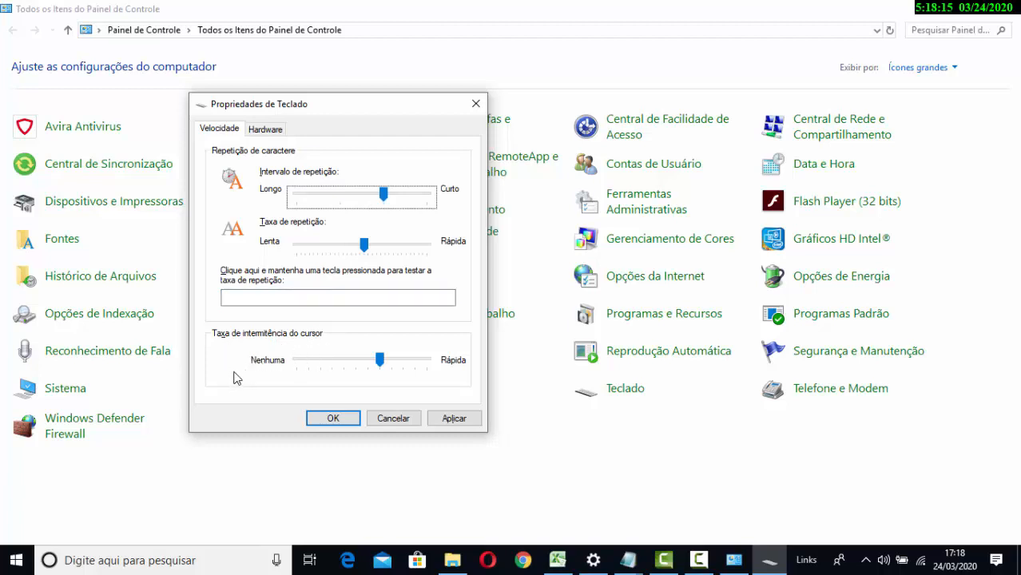
{"action": "key", "text": "ctrl"}
{"action": "key", "text": "ctrl"}
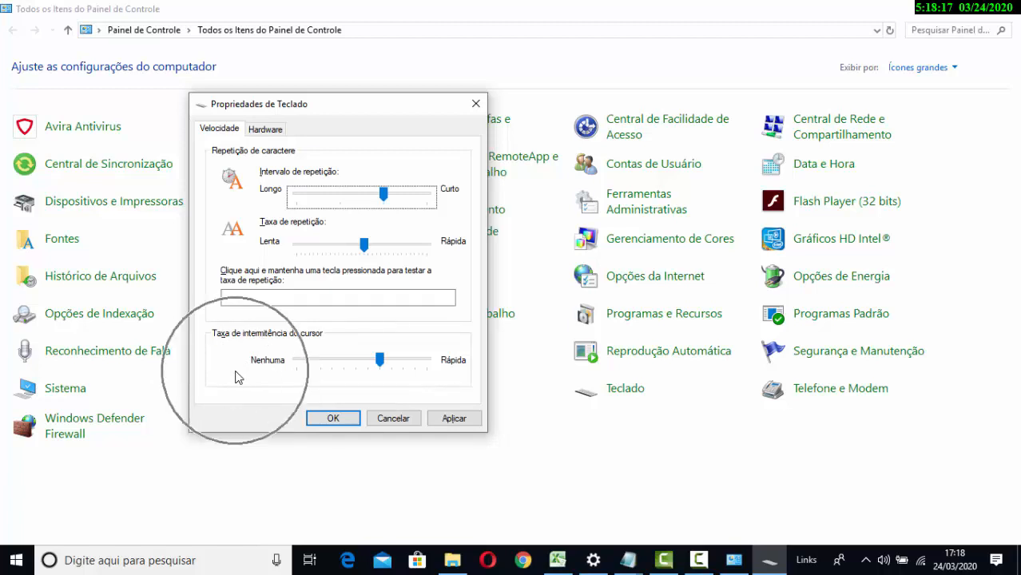
Step: Try the cursor blink rate down at Nenhuma, and set it to about the middle of its range
{"action": "left_click_drag", "start_coordinate": [380, 359], "coordinate": [317, 370]}
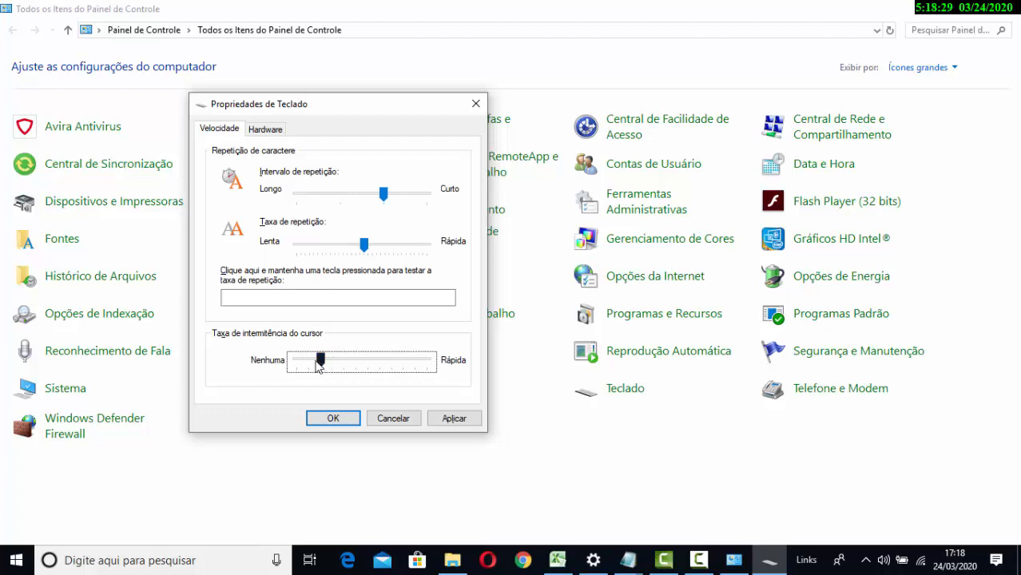
{"action": "left_click_drag", "start_coordinate": [318, 370], "coordinate": [295, 373]}
{"action": "left_click_drag", "start_coordinate": [306, 364], "coordinate": [369, 364]}
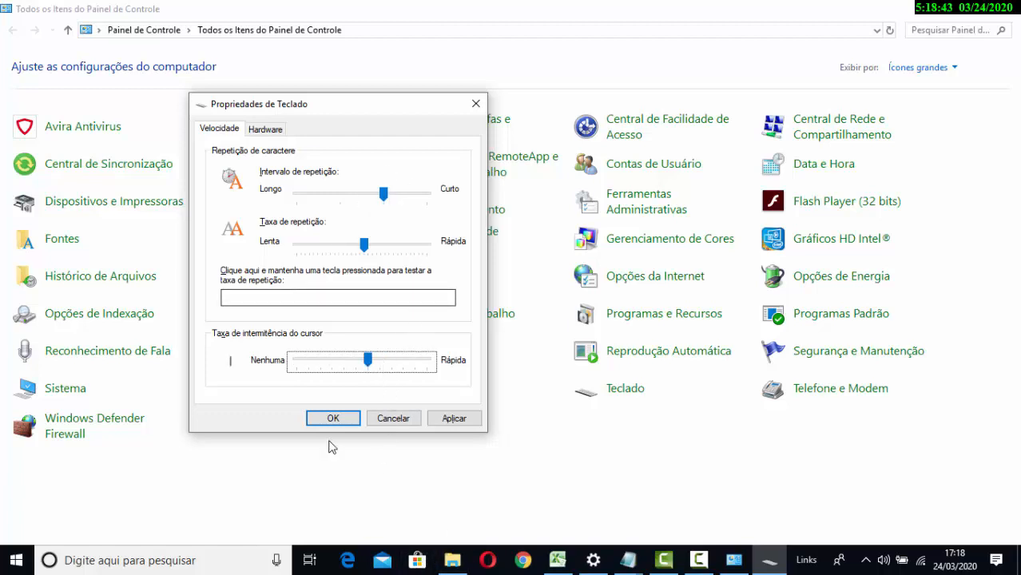
Step: Examine the general properties of the Teclado Padrão PS/2 device in the keyboard's hardware list and close them without changes
{"action": "left_click_drag", "start_coordinate": [333, 99], "coordinate": [572, 107]}
{"action": "left_click", "coordinate": [544, 132]}
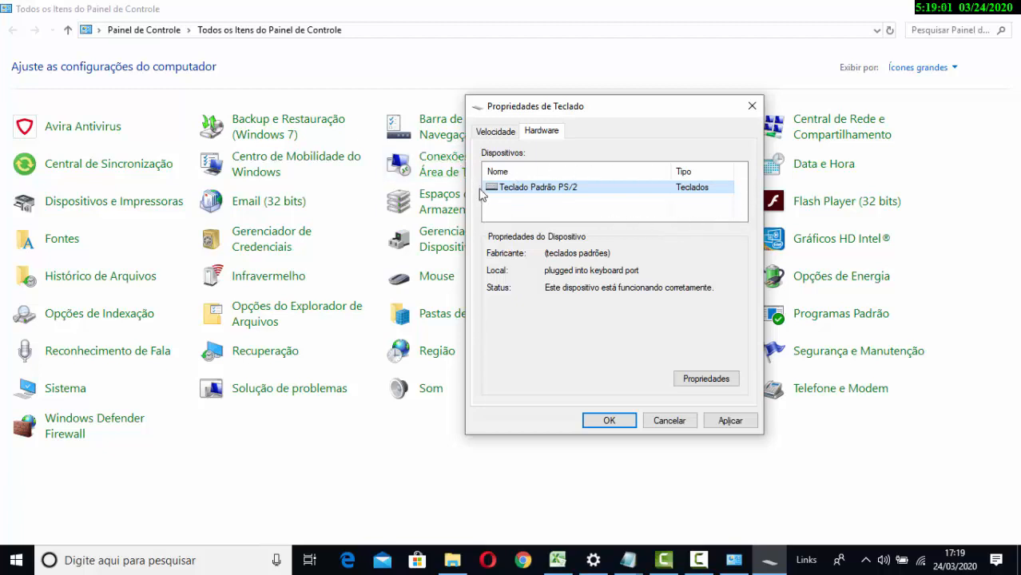
{"action": "double_click", "coordinate": [533, 185]}
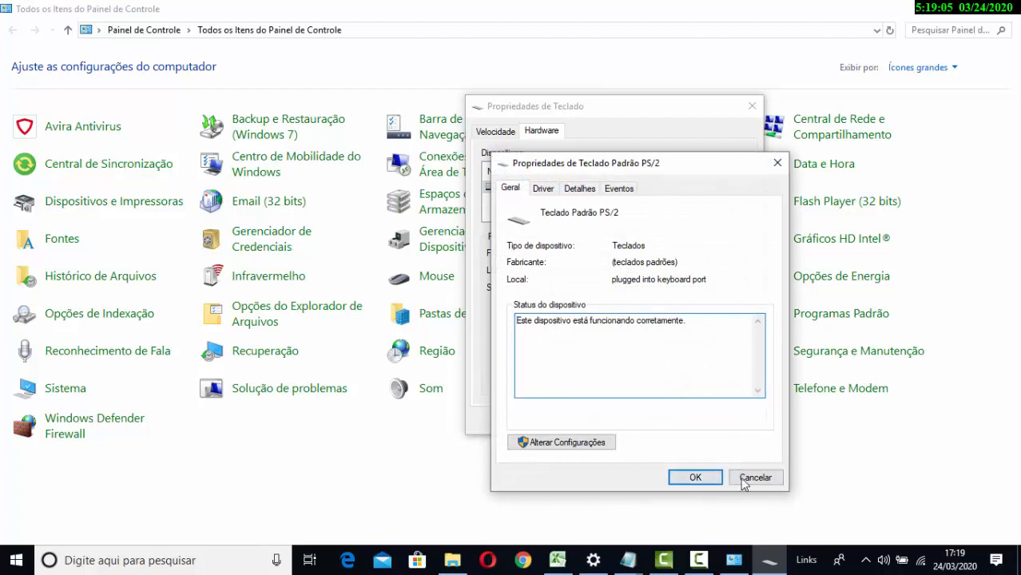
{"action": "left_click", "coordinate": [749, 478]}
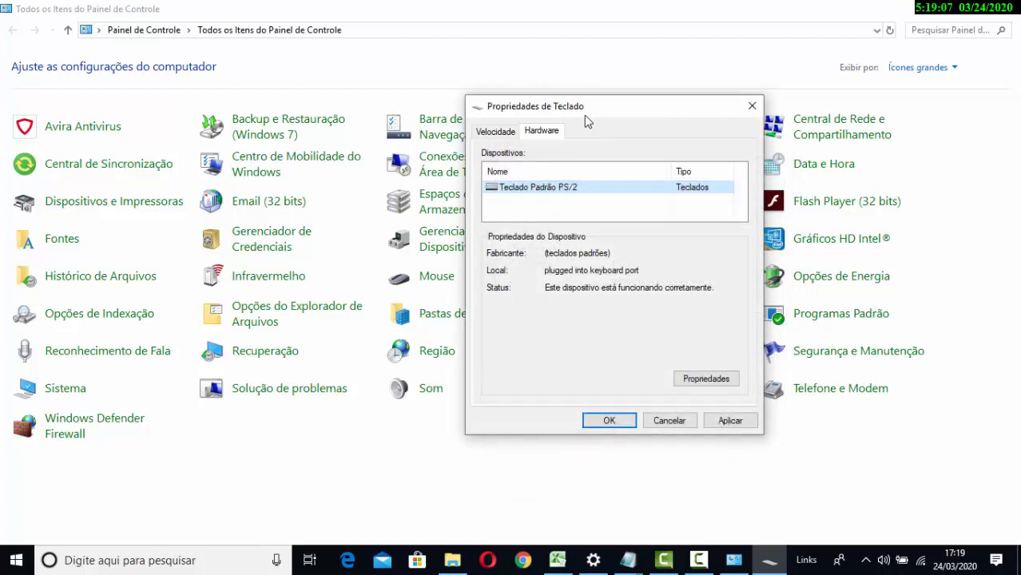
{"action": "left_click_drag", "start_coordinate": [587, 117], "coordinate": [446, 93]}
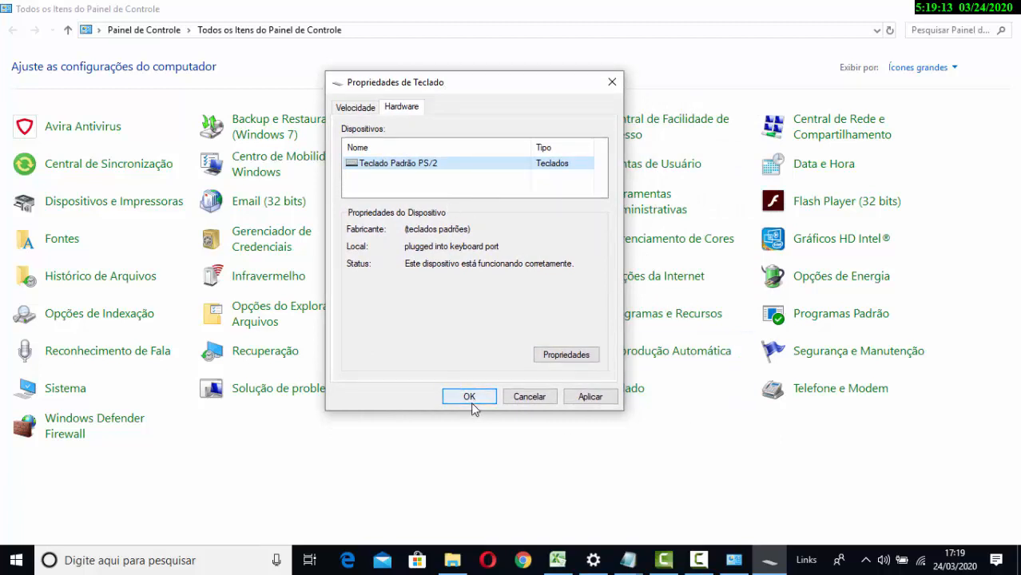
{"action": "left_click", "coordinate": [768, 564]}
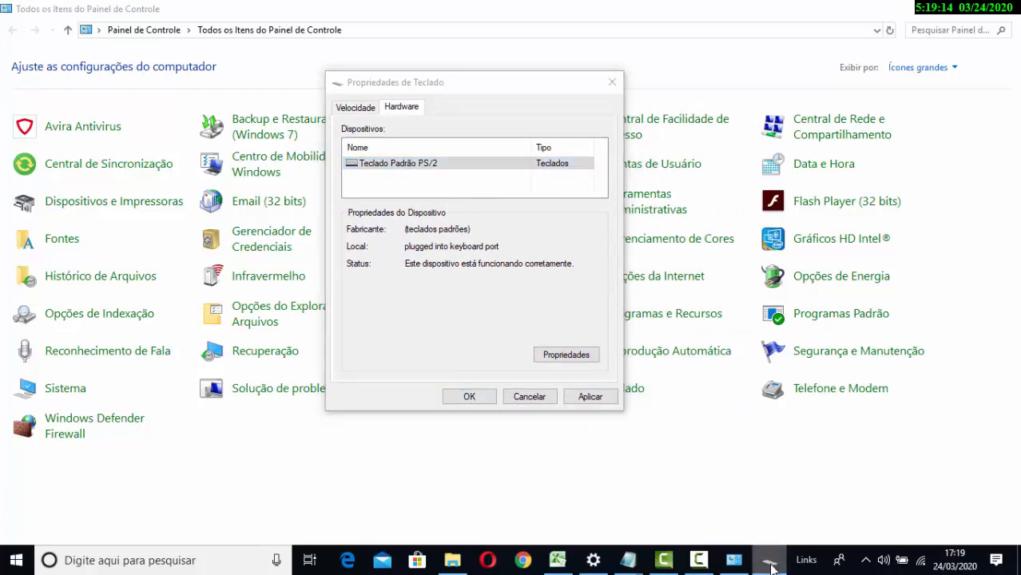
{"action": "left_click", "coordinate": [712, 563]}
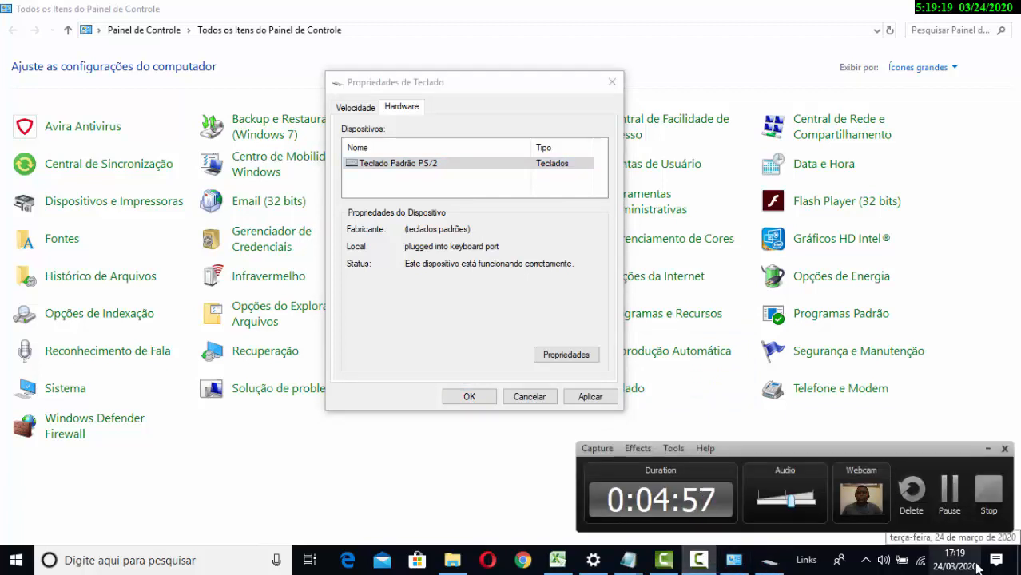
{"action": "left_click", "coordinate": [949, 497]}
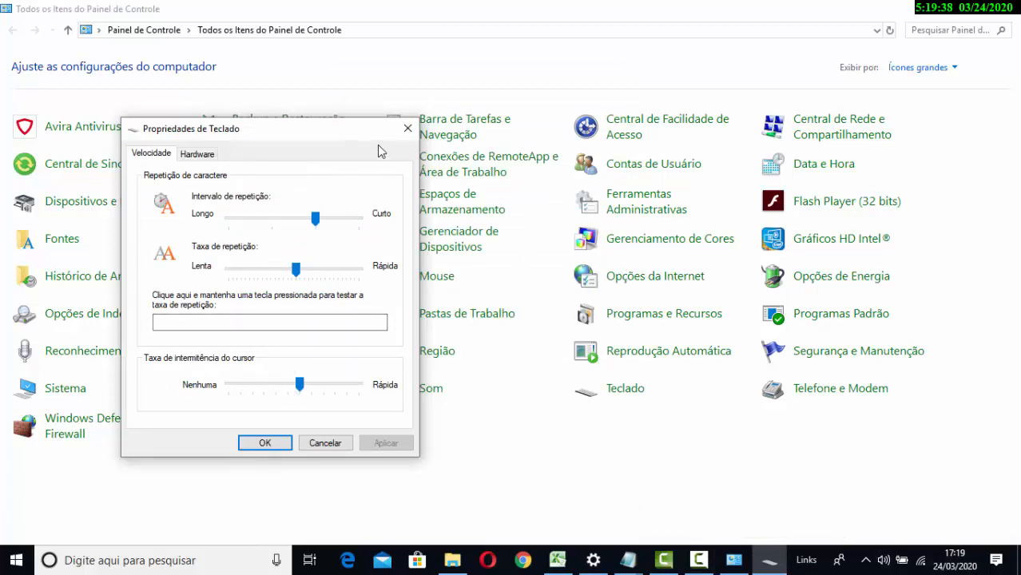
Step: Close the keyboard properties and the Control Panel
{"action": "left_click", "coordinate": [407, 129]}
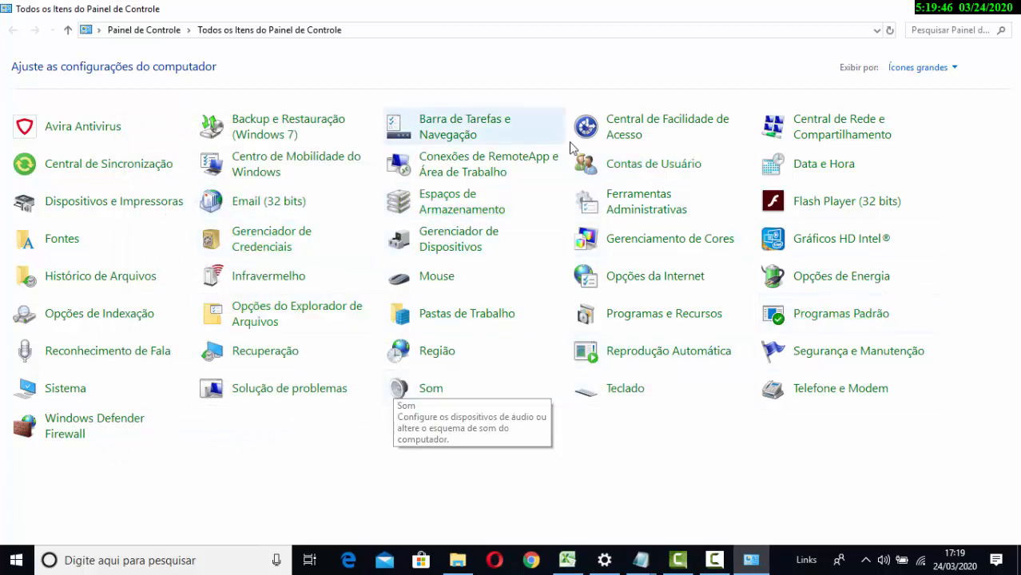
{"action": "left_click", "coordinate": [1013, 16]}
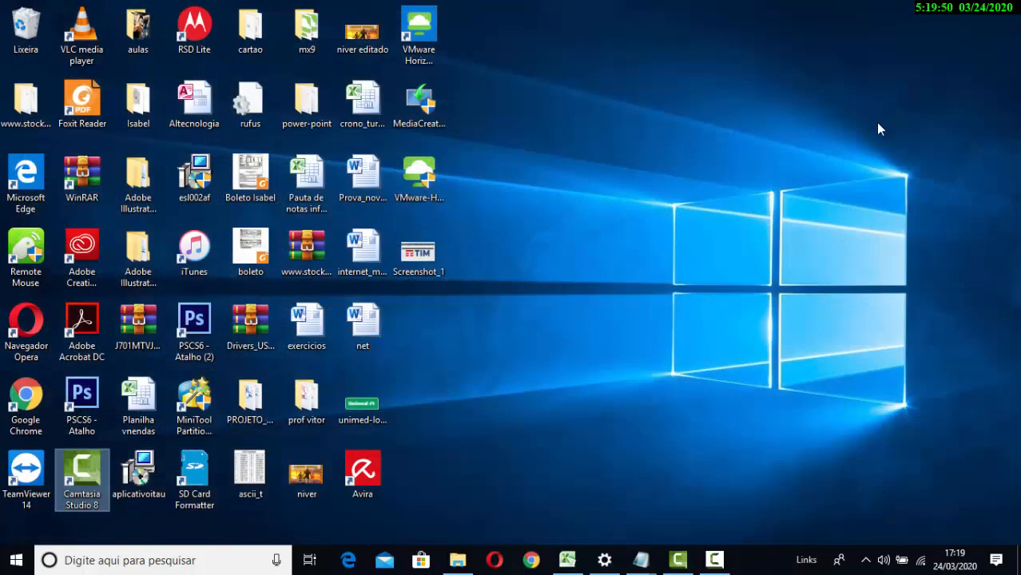
Step: Search the Start menu for "wordp" and open WordPad with a blank document
{"action": "left_click", "coordinate": [2, 568]}
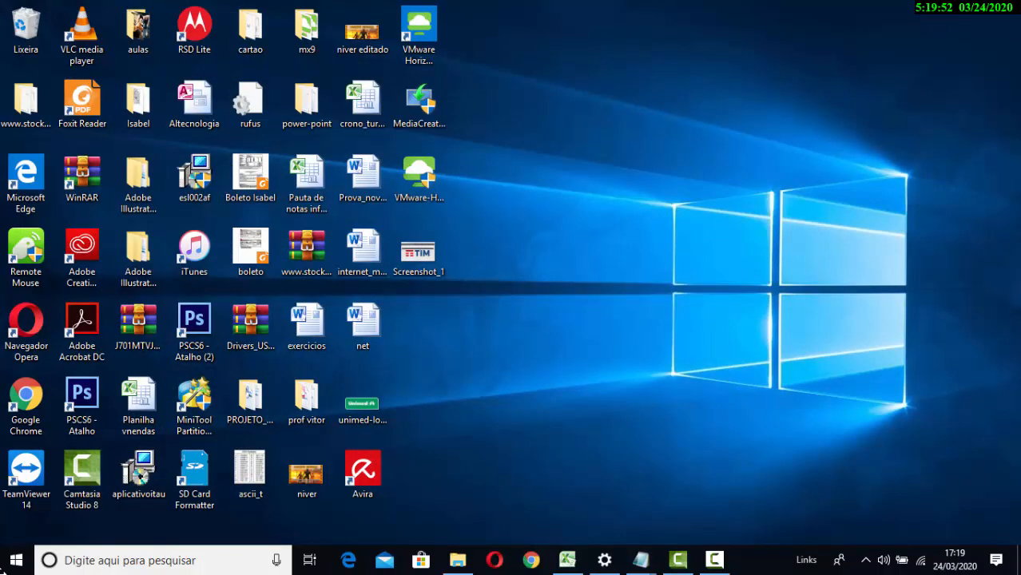
{"action": "left_click", "coordinate": [2, 569]}
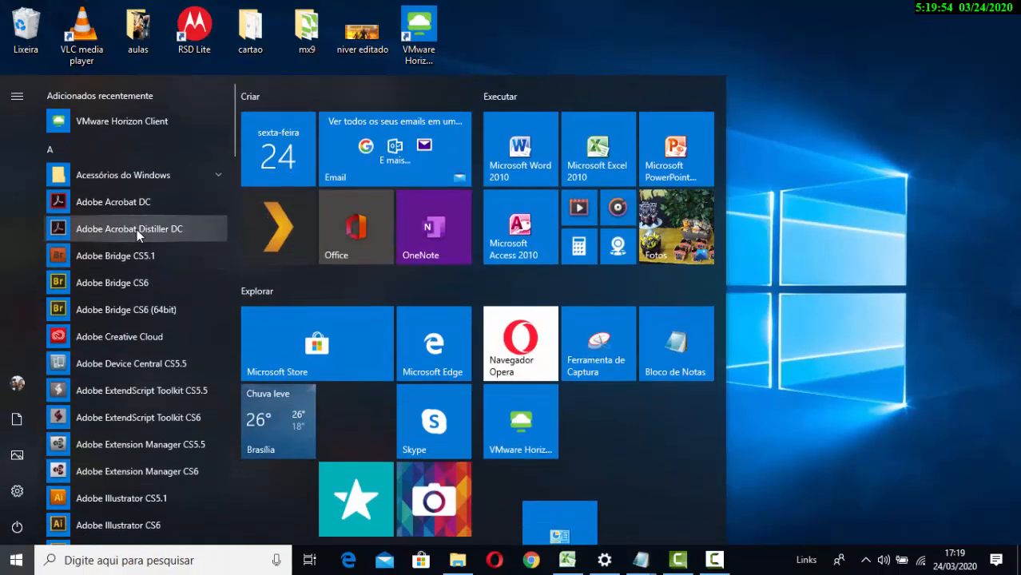
{"action": "scroll", "coordinate": [247, 249], "scroll_direction": "down", "scroll_amount": 3}
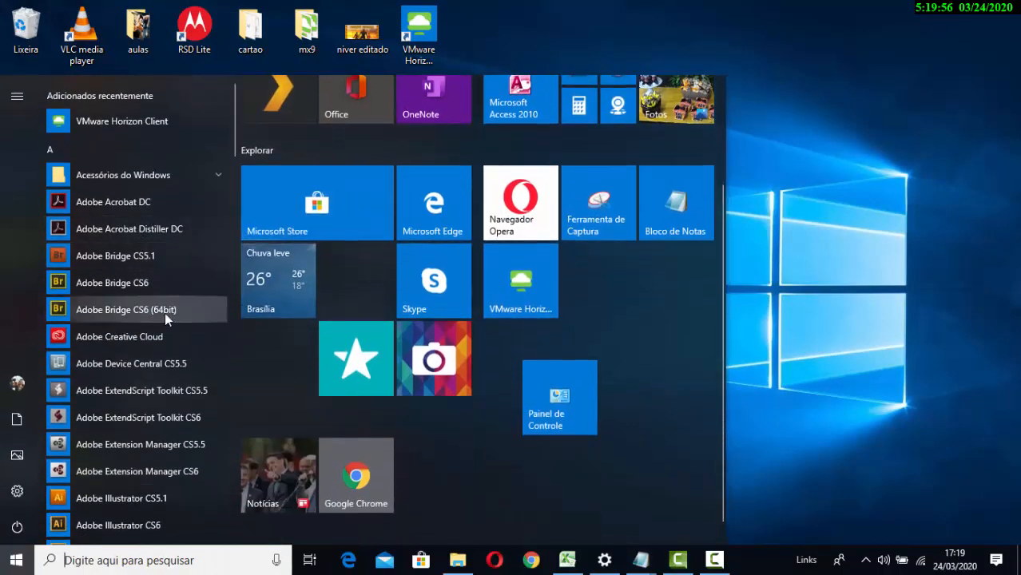
{"action": "type", "text": "word"}
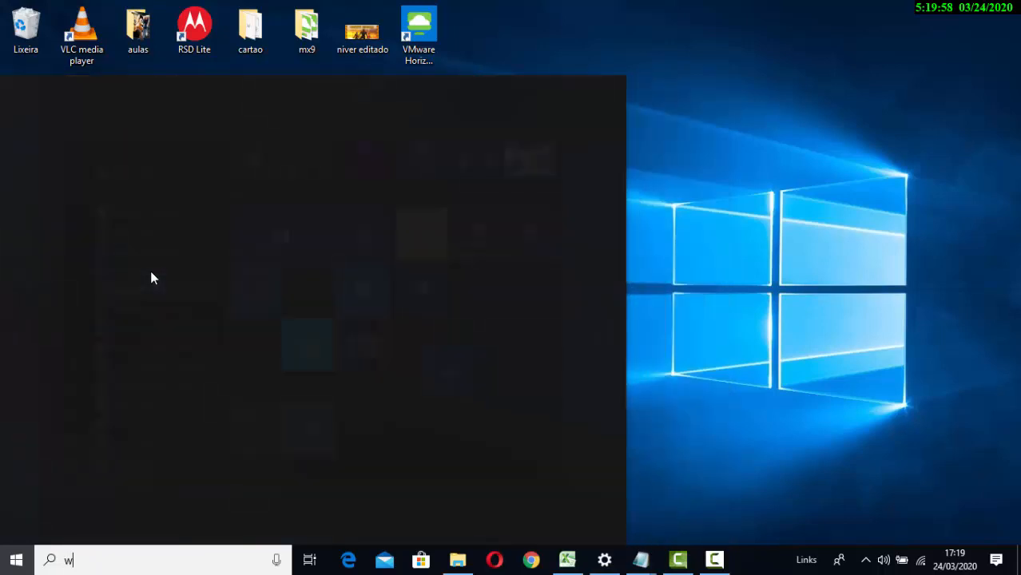
{"action": "type", "text": "p"}
{"action": "key", "text": "Escape"}
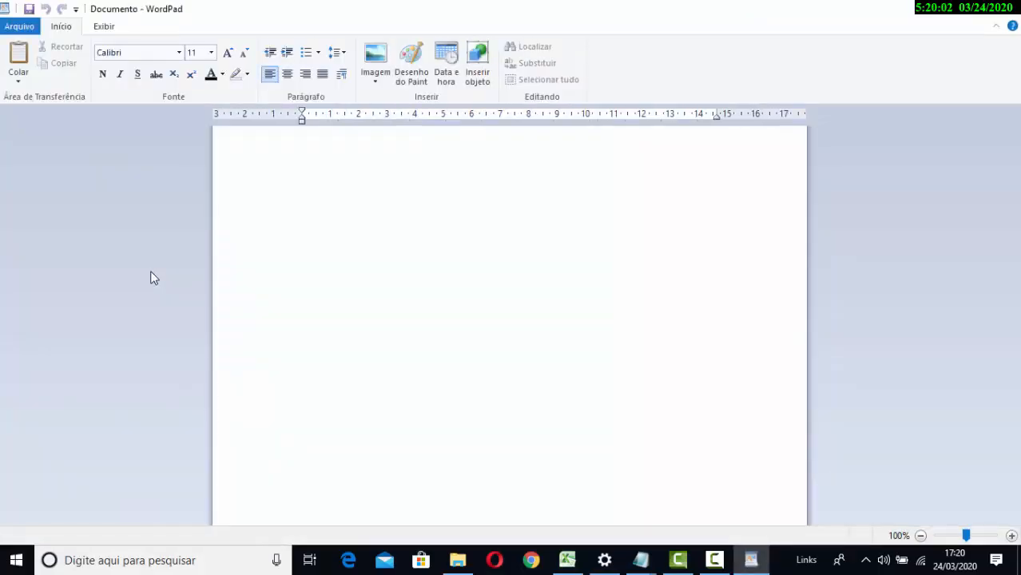
Step: Enter the title "Compactação e descompactação de arquivos" in the first line of the blank document
{"action": "type", "text": "Compa"}
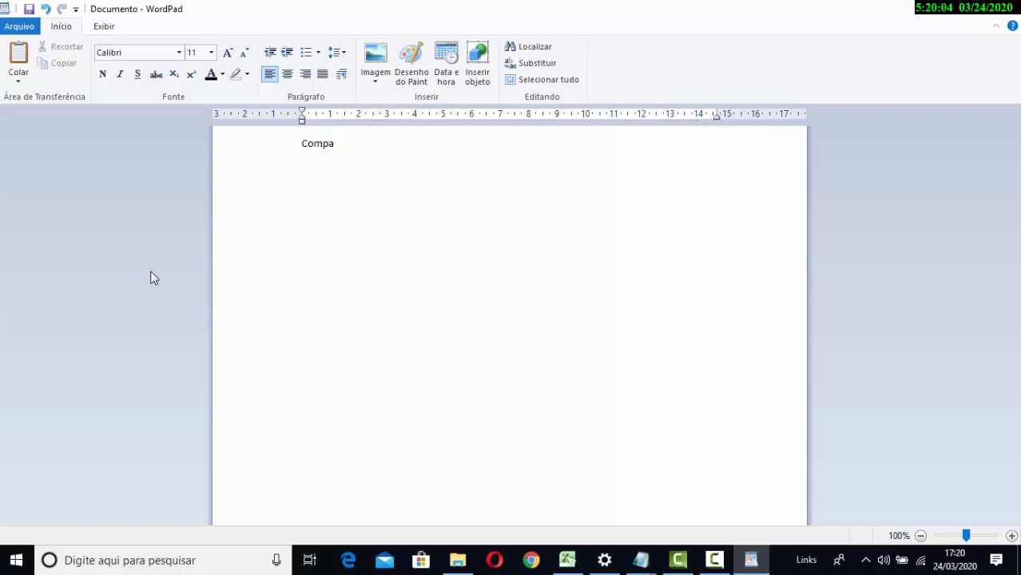
{"action": "type", "text": "ctação d descompa"}
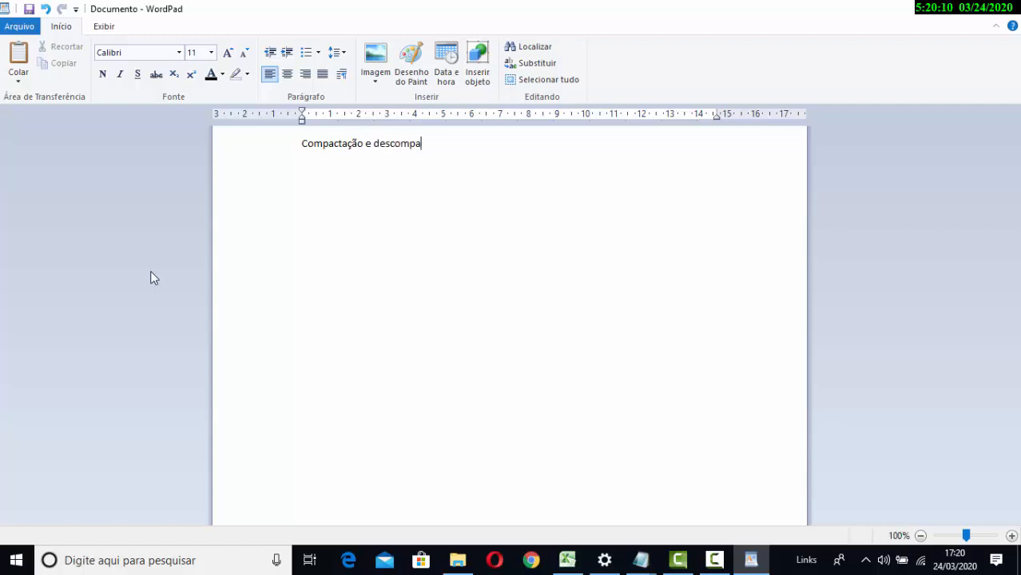
{"action": "type", "text": "ctação de arquivos"}
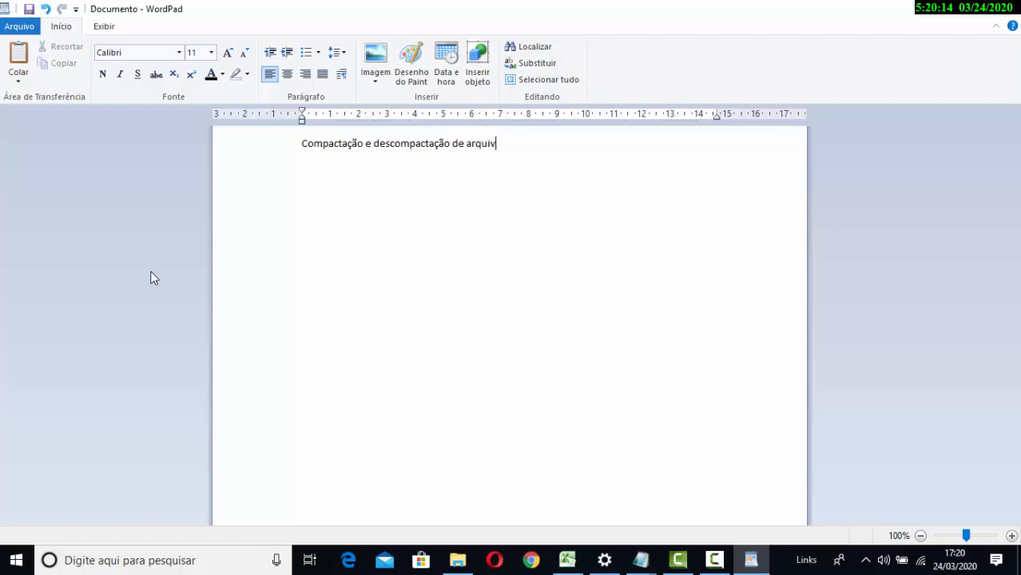
Step: Enlarge the font of the whole title line to size 28
{"action": "key", "text": "shift+Home"}
{"action": "key", "text": "ctrl+shift+period"}
{"action": "key", "text": "ctrl+shift+period"}
{"action": "key", "text": "ctrl+shift+period"}
{"action": "key", "text": "ctrl+shift+period"}
{"action": "key", "text": "ctrl+shift+period"}
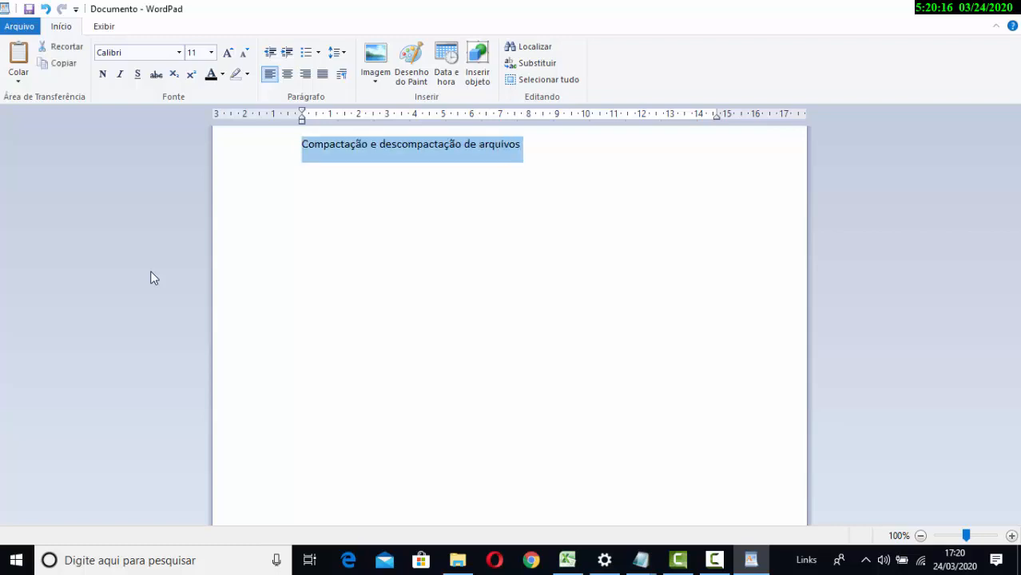
{"action": "key", "text": "ctrl+shift+period"}
{"action": "key", "text": "ctrl+shift+period"}
{"action": "key", "text": "ctrl+shift+period"}
{"action": "key", "text": "ctrl+shift+period"}
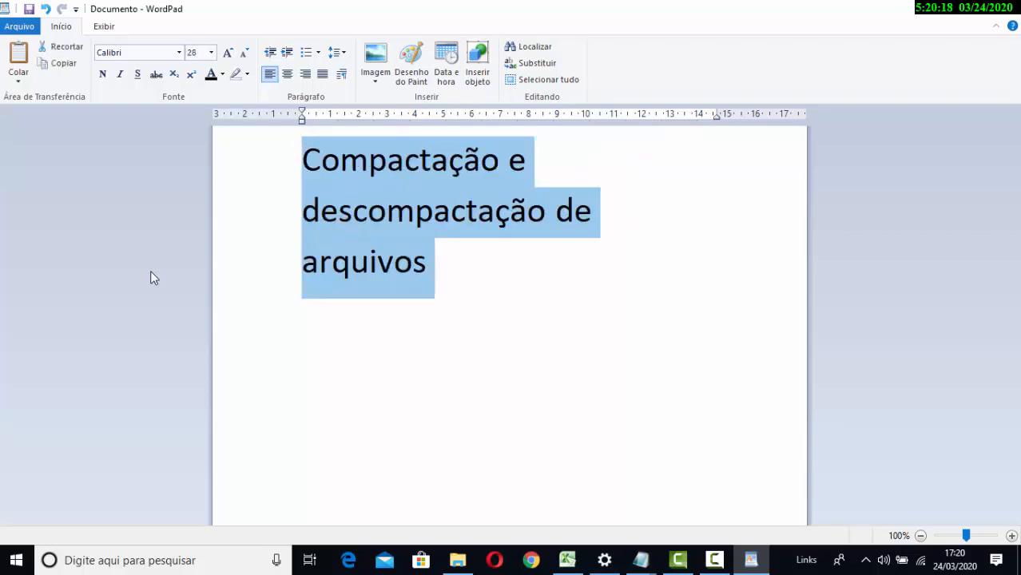
Step: Centre the document title and add two line breaks after it
{"action": "key", "text": "ctrl+e"}
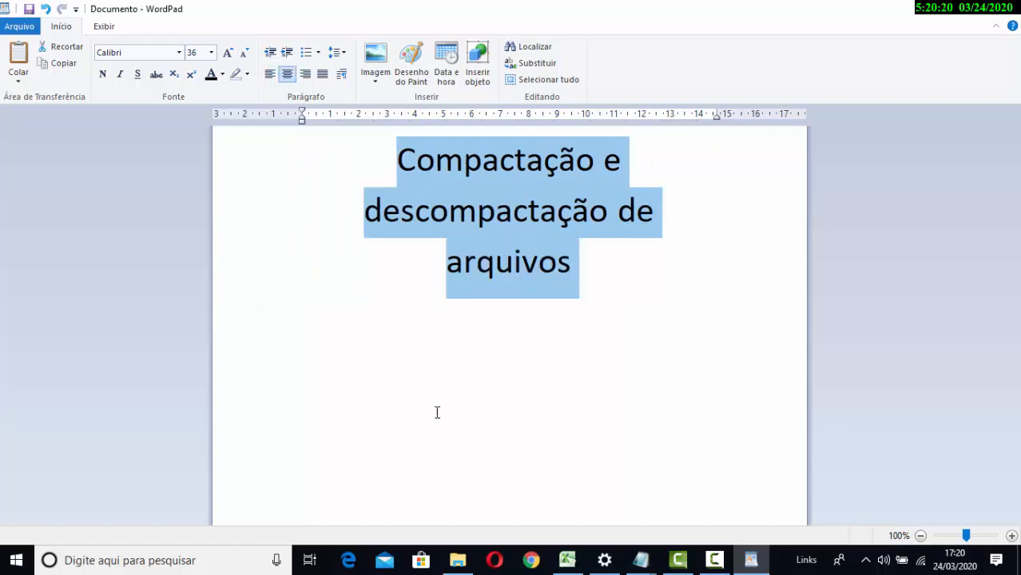
{"action": "left_click", "coordinate": [661, 333]}
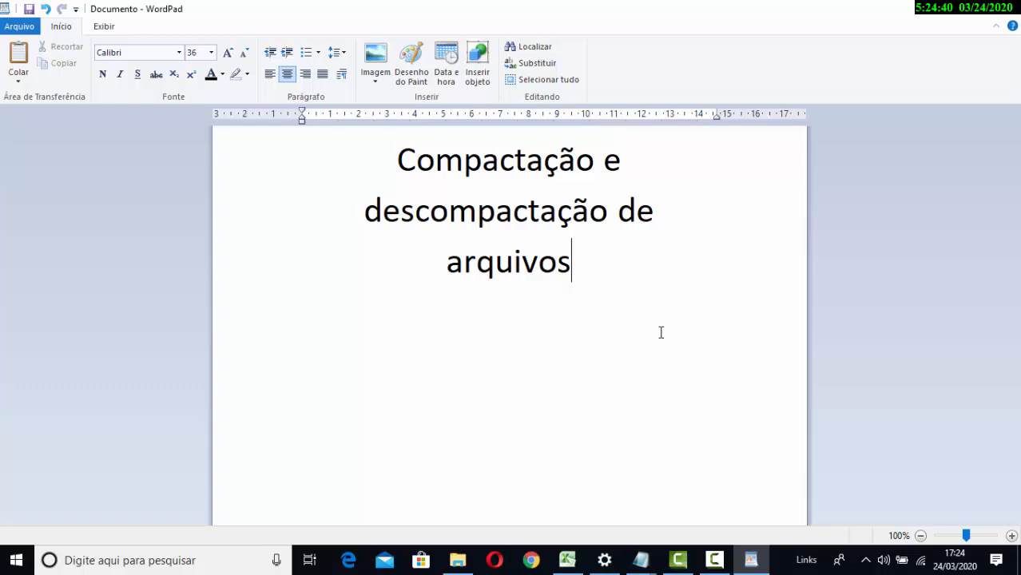
{"action": "key", "text": "Return"}
{"action": "key", "text": "Return"}
Step: Enter the size example "1gb -->480 mb" on the line below the title
{"action": "type", "text": "1gb"}
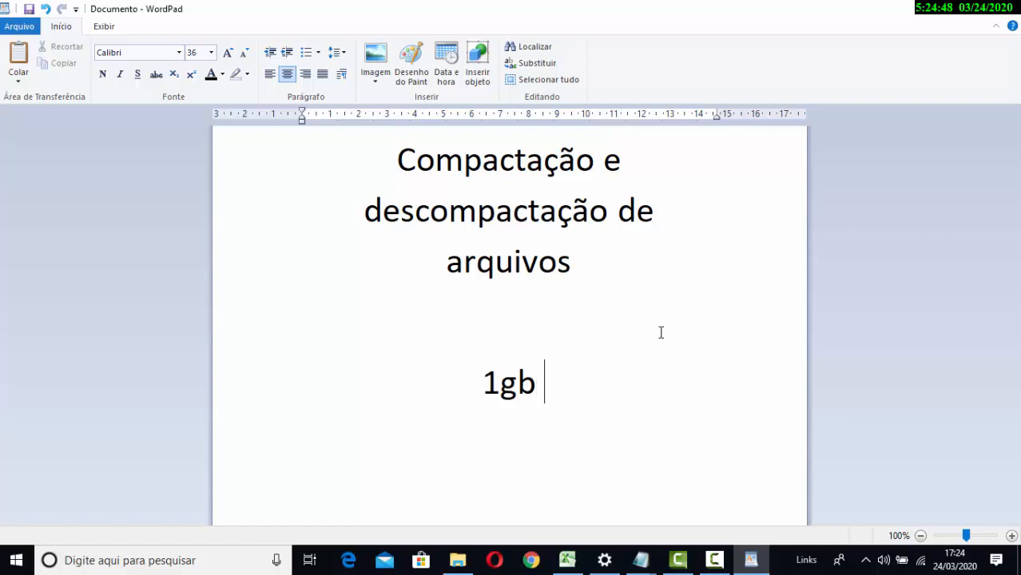
{"action": "type", "text": "_"}
{"action": "key", "text": "BackSpace"}
{"action": "type", "text": "--"}
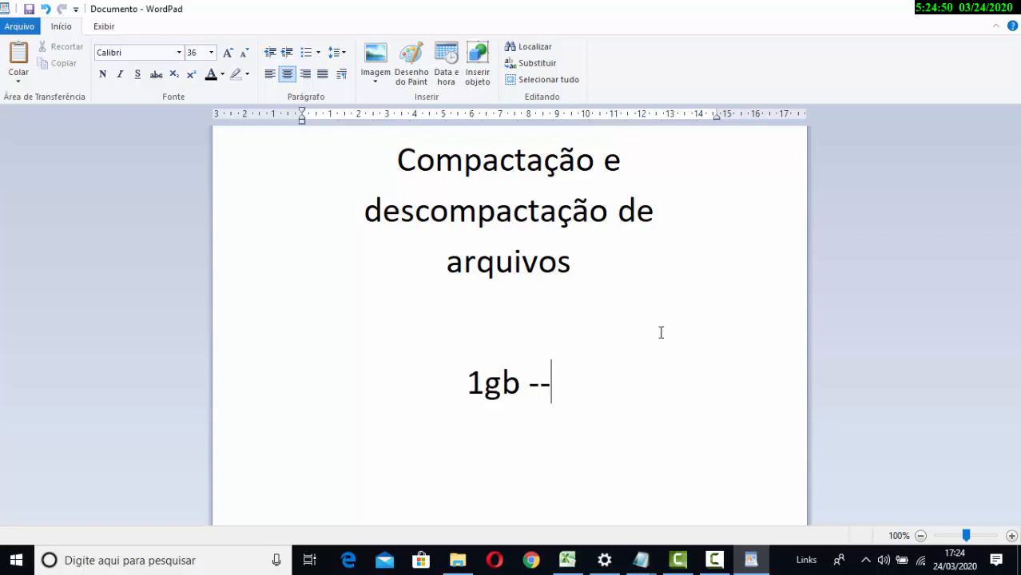
{"action": "type", "text": ">"}
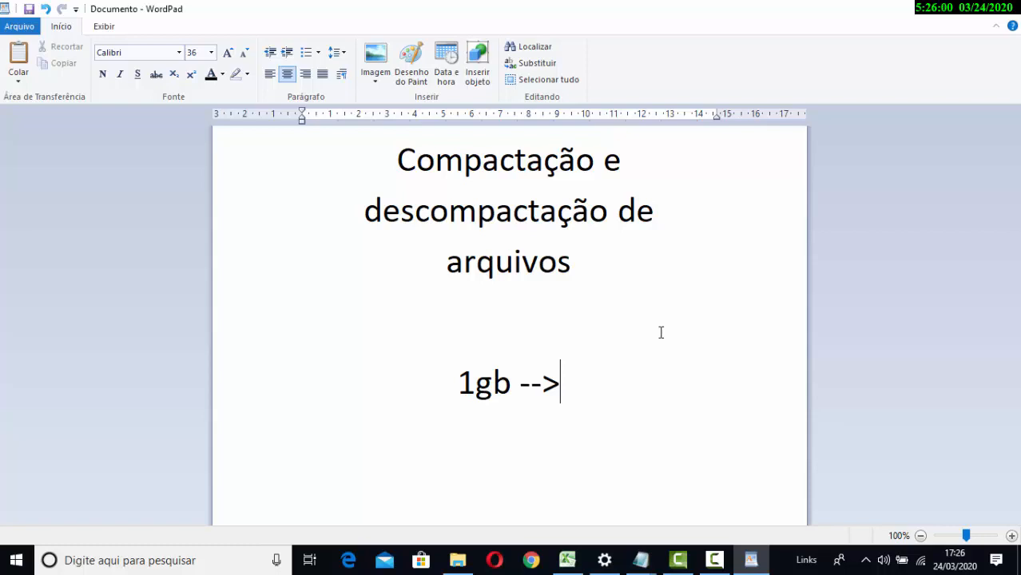
{"action": "type", "text": "48"}
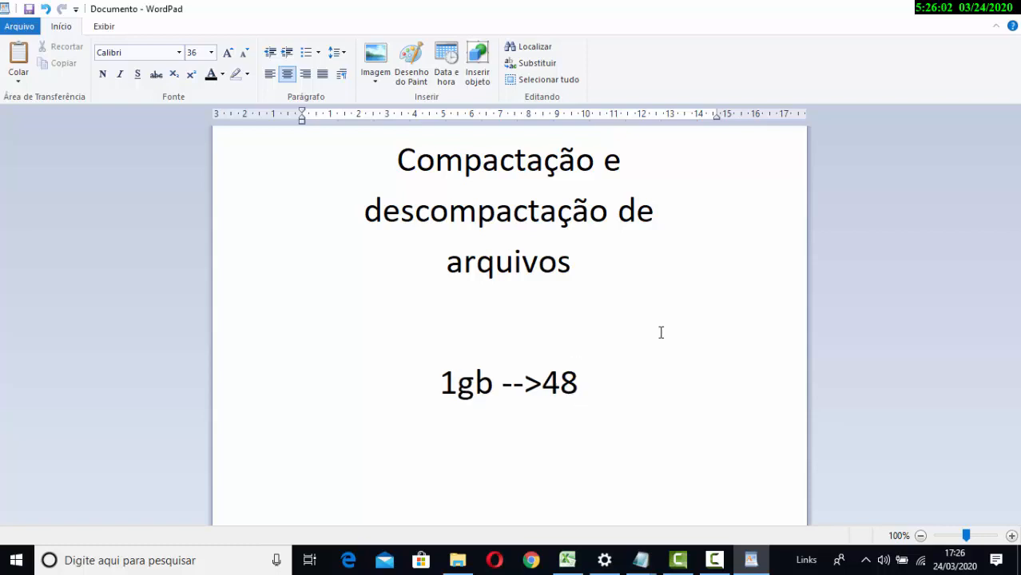
{"action": "type", "text": "0 mb"}
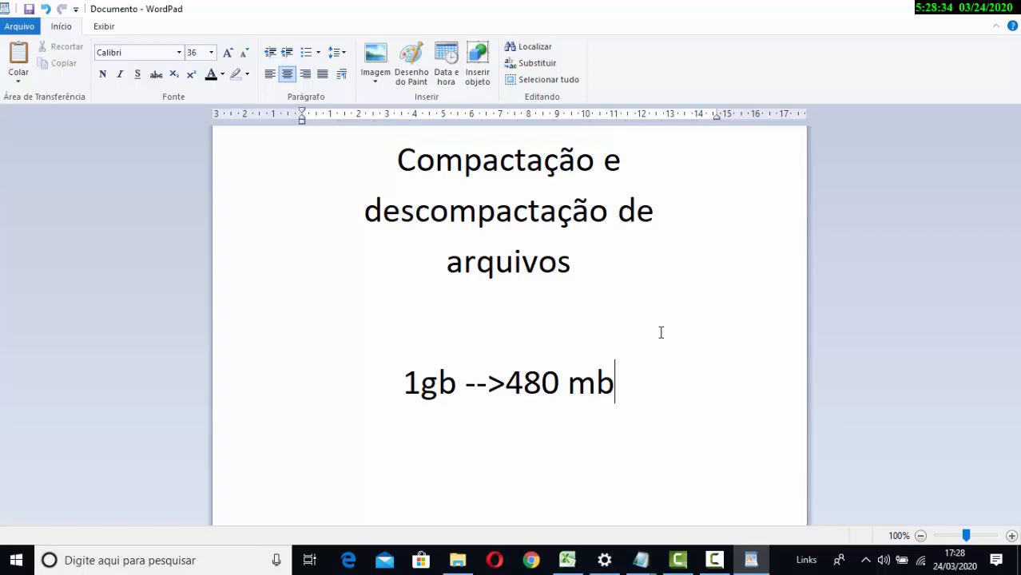
Step: Replace the whole size example line below the title with "Winrar"
{"action": "double_click", "coordinate": [580, 393]}
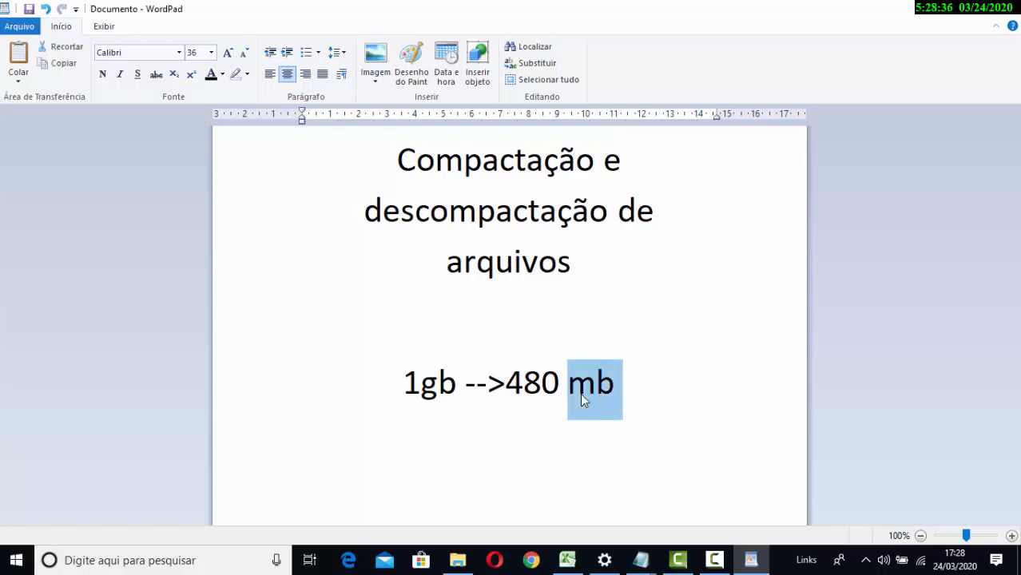
{"action": "left_click_drag", "start_coordinate": [580, 393], "coordinate": [428, 393]}
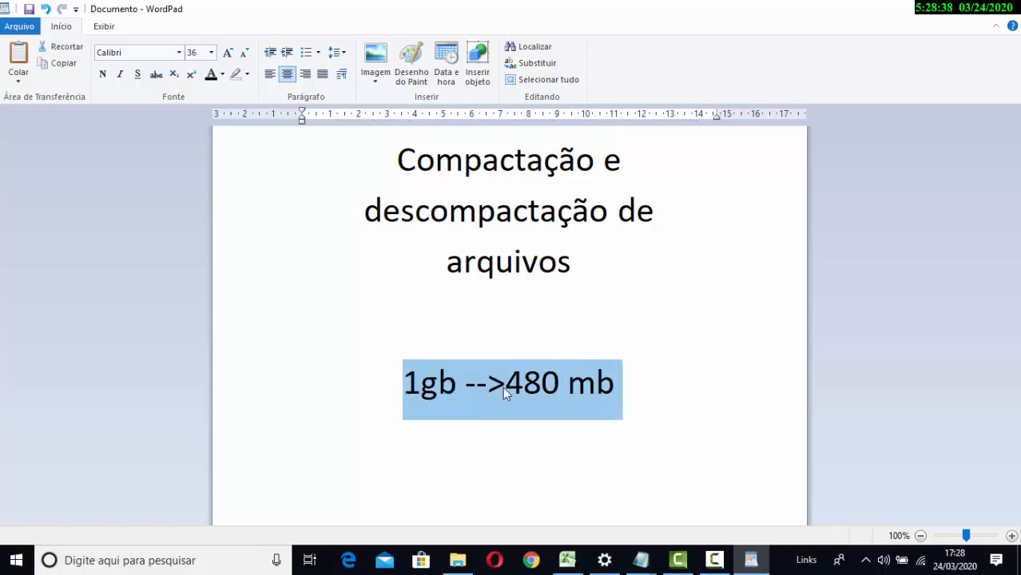
{"action": "type", "text": "Winrar"}
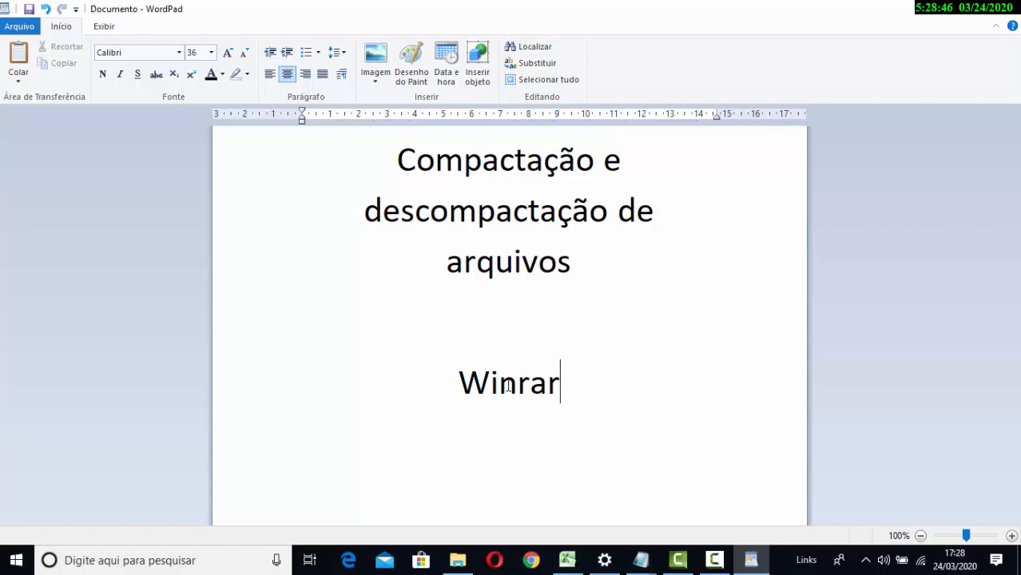
Step: Add "winzip" and "7-zip" on separate lines below "Winrar"
{"action": "key", "text": "Return"}
{"action": "type", "text": "wib"}
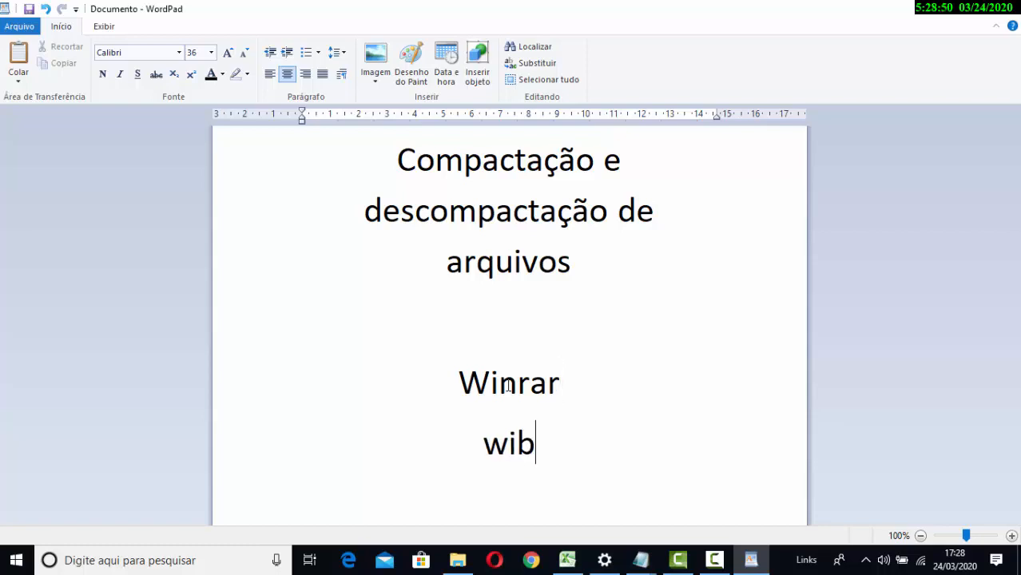
{"action": "key", "text": "BackSpace"}
{"action": "type", "text": "nx"}
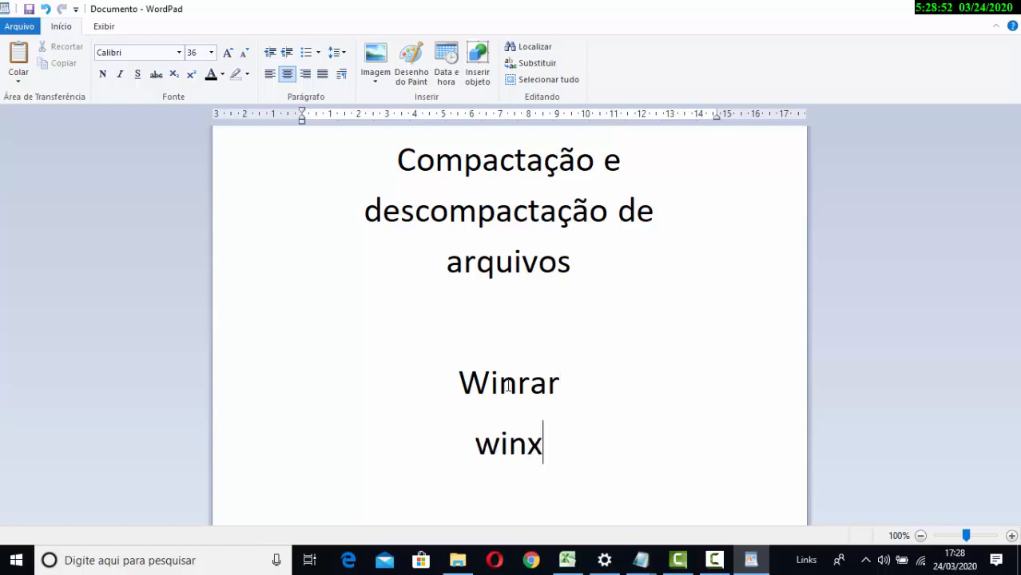
{"action": "key", "text": "BackSpace"}
{"action": "type", "text": "zip"}
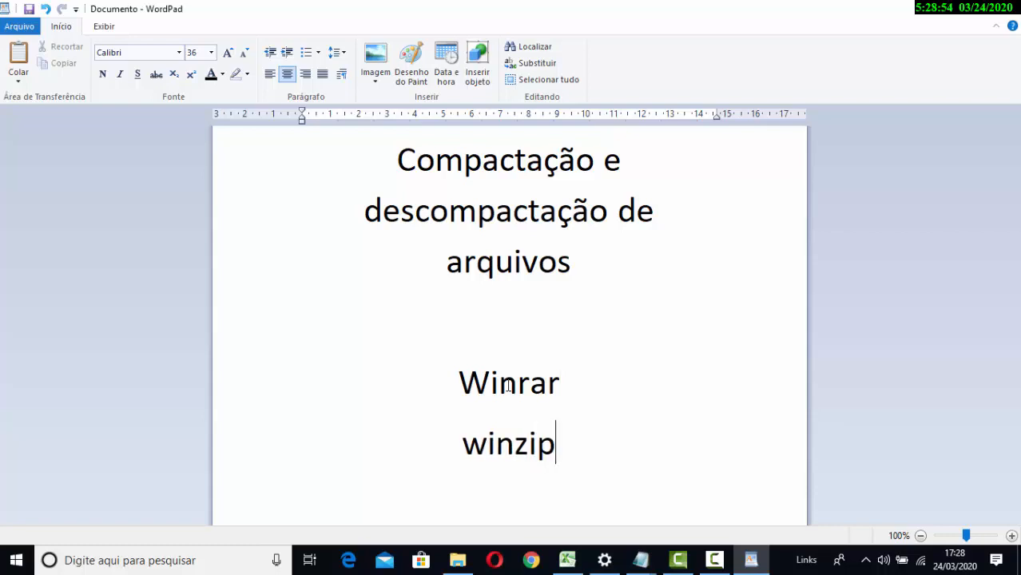
{"action": "key", "text": "Return"}
{"action": "type", "text": "7"}
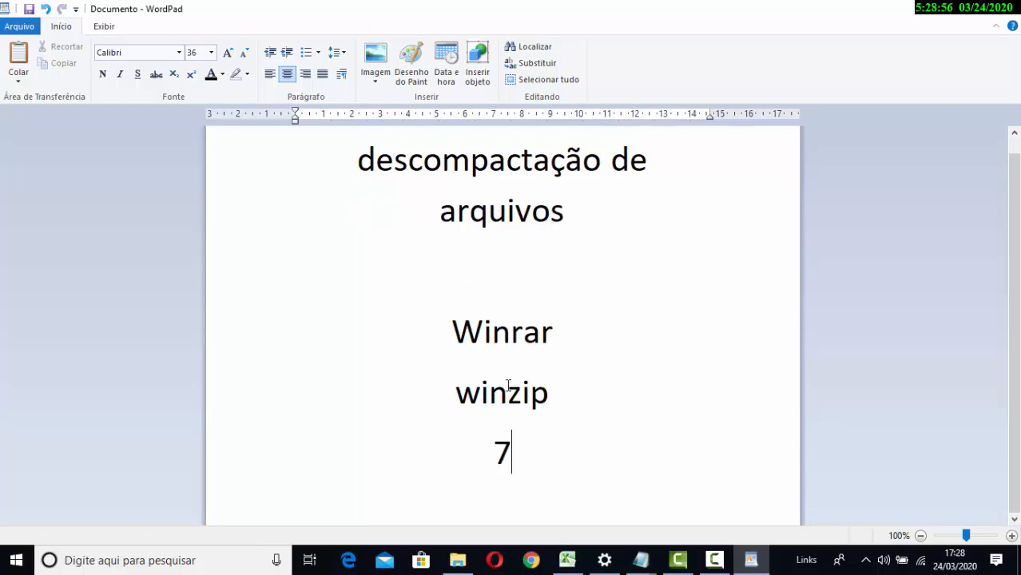
{"action": "type", "text": "-zip"}
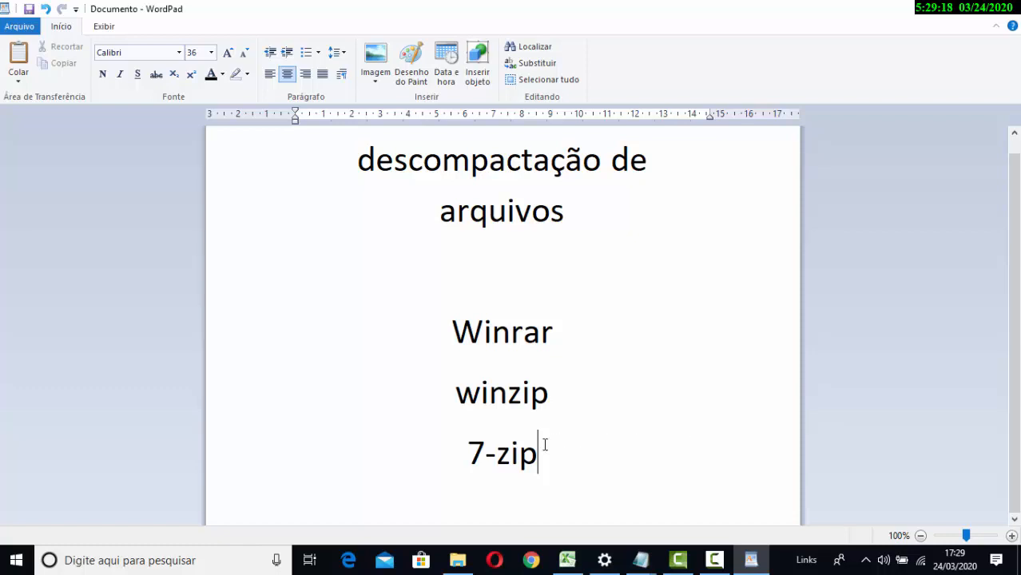
{"action": "left_click_drag", "start_coordinate": [545, 446], "coordinate": [466, 359]}
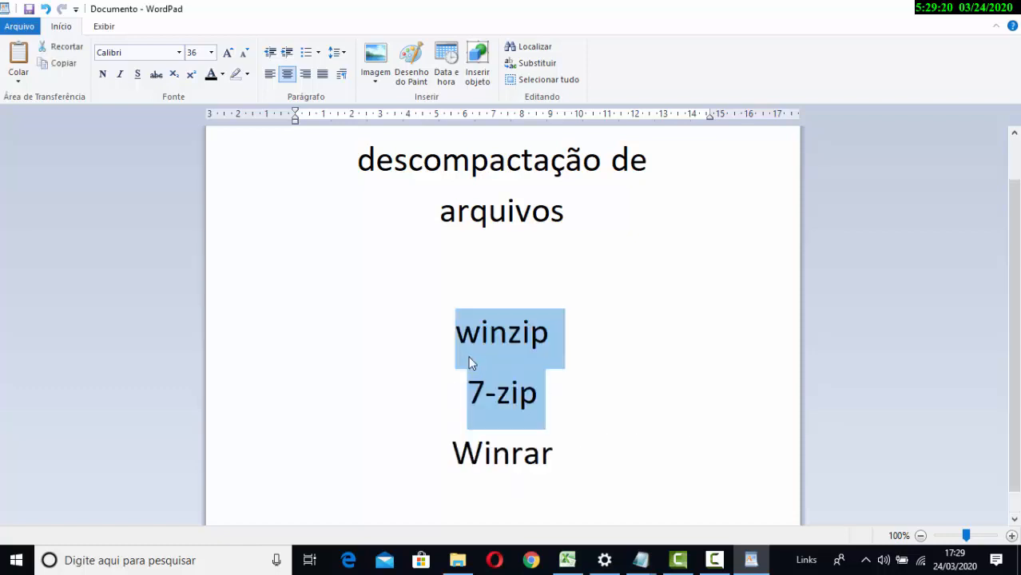
{"action": "key", "text": "ctrl+z"}
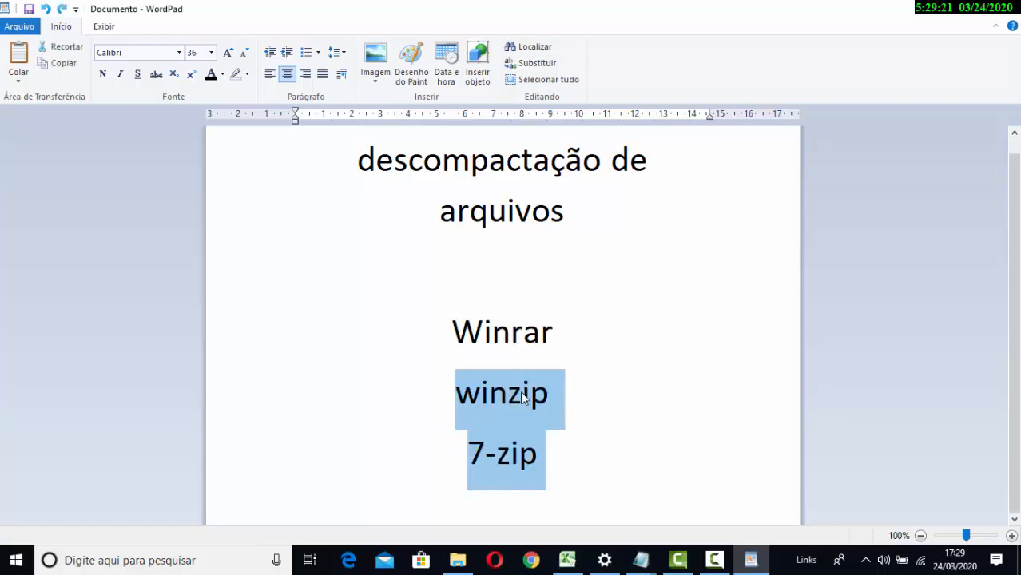
{"action": "left_click", "coordinate": [550, 440]}
{"action": "left_click_drag", "start_coordinate": [548, 447], "coordinate": [457, 349]}
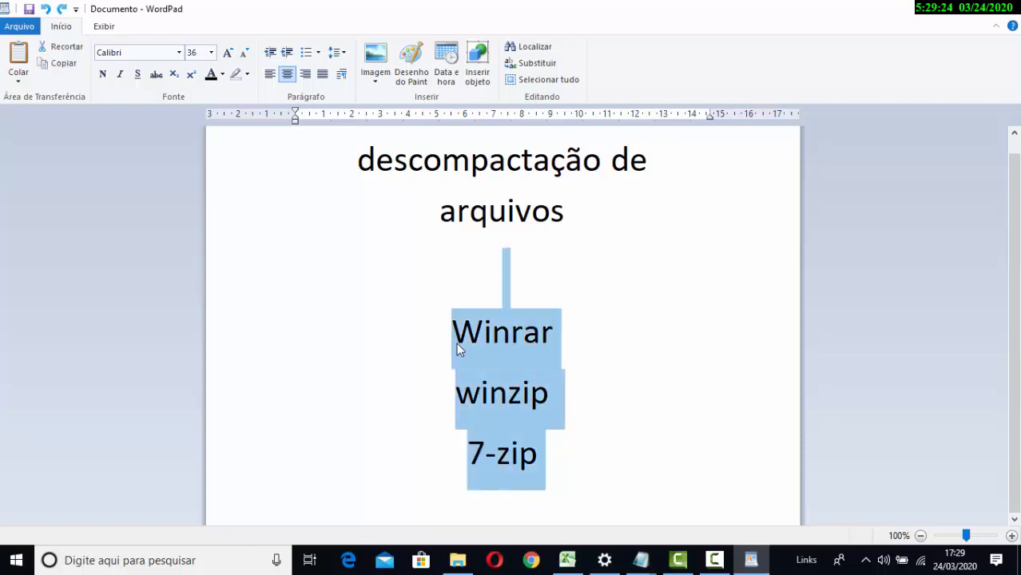
{"action": "left_click", "coordinate": [457, 345]}
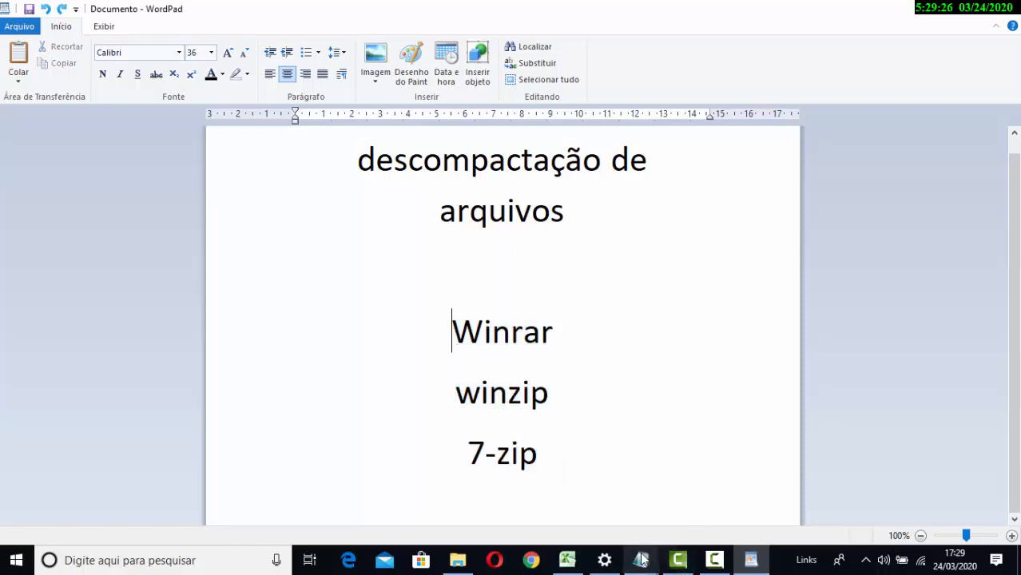
{"action": "left_click", "coordinate": [713, 566]}
{"action": "left_click", "coordinate": [711, 568]}
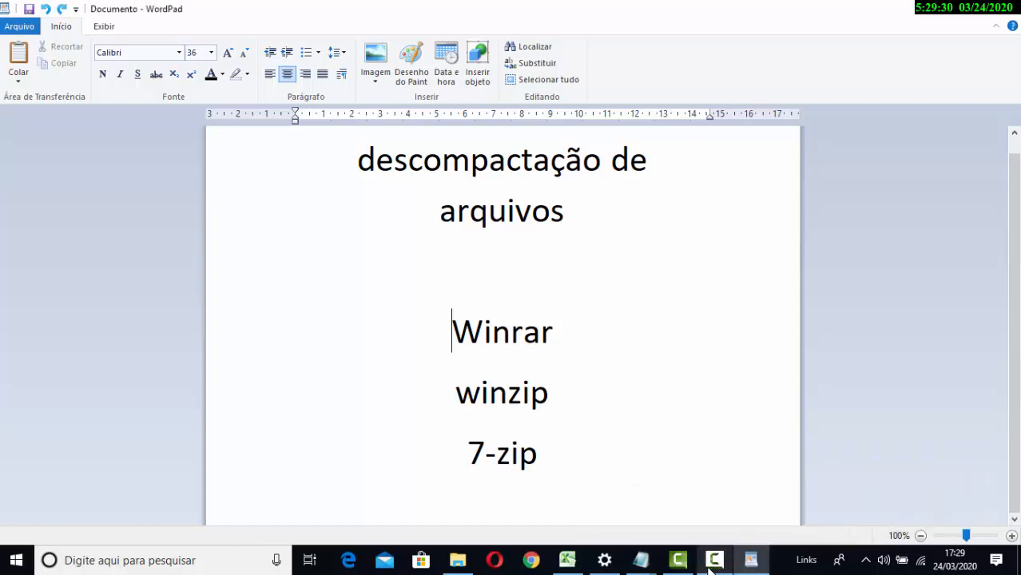
{"action": "left_click", "coordinate": [457, 561]}
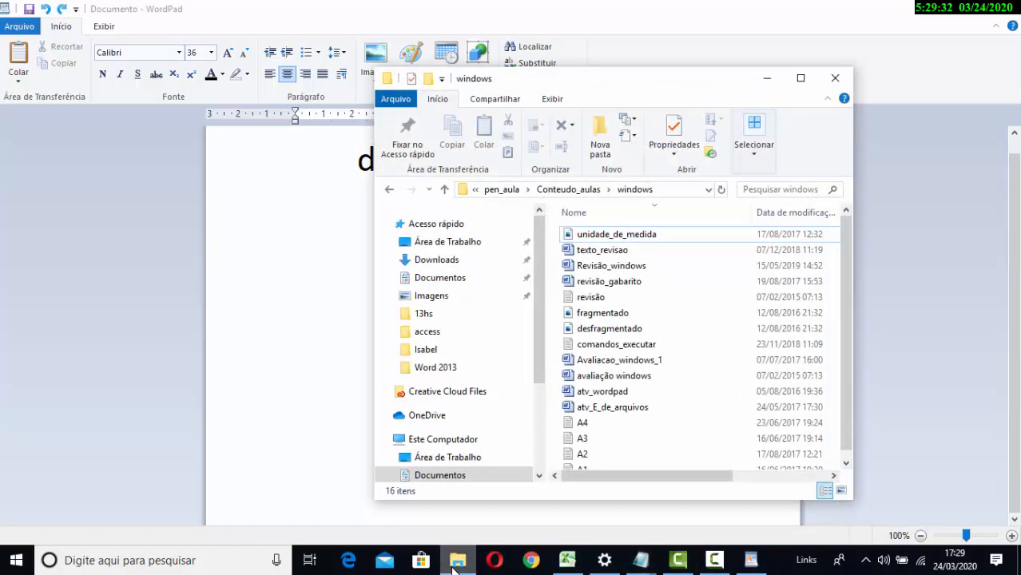
{"action": "left_click", "coordinate": [454, 564]}
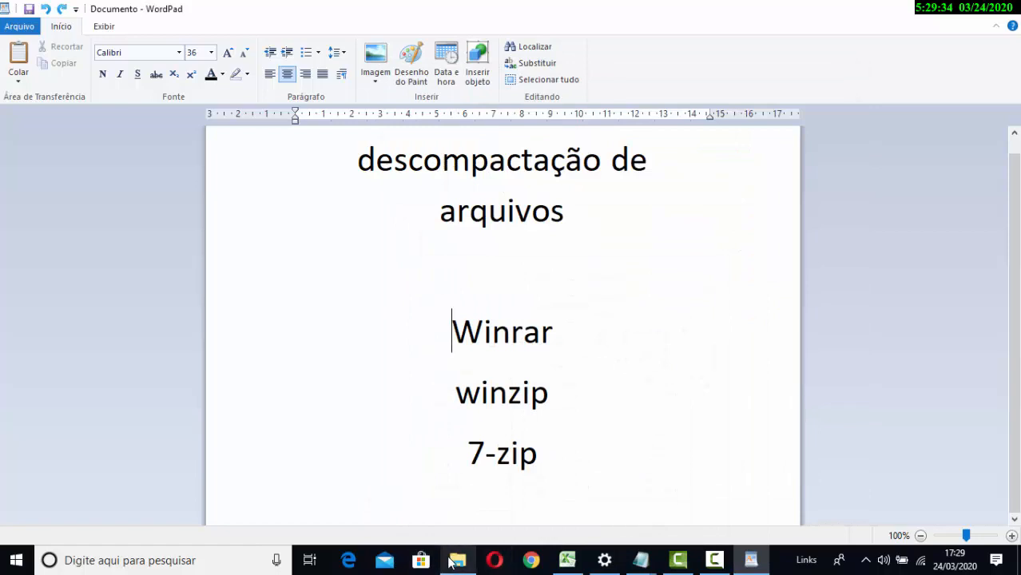
Step: Open a new maximized File Explorer window and look through the files in the Documents folder
{"action": "mouse_move", "coordinate": [624, 569]}
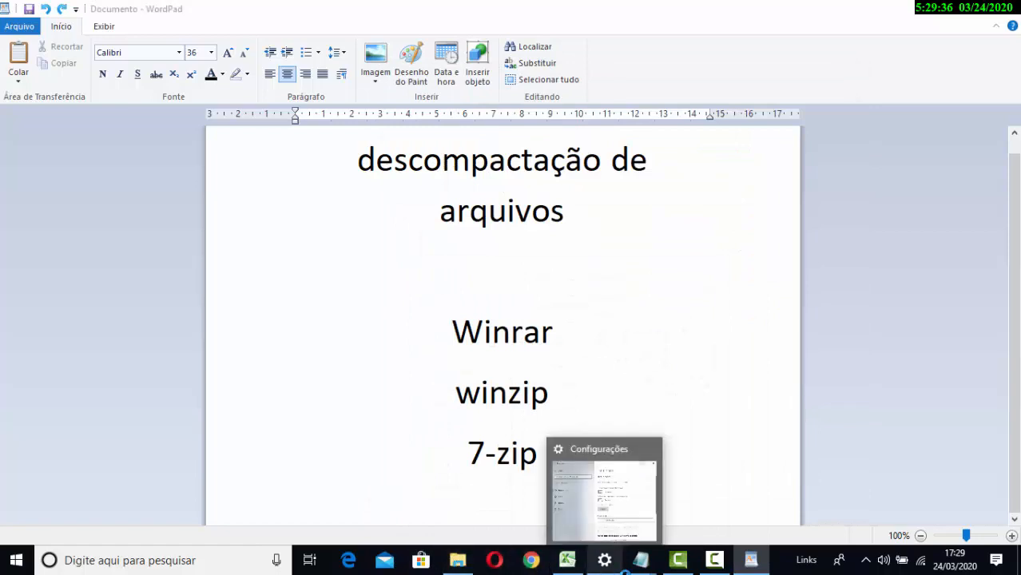
{"action": "key", "text": "super+e"}
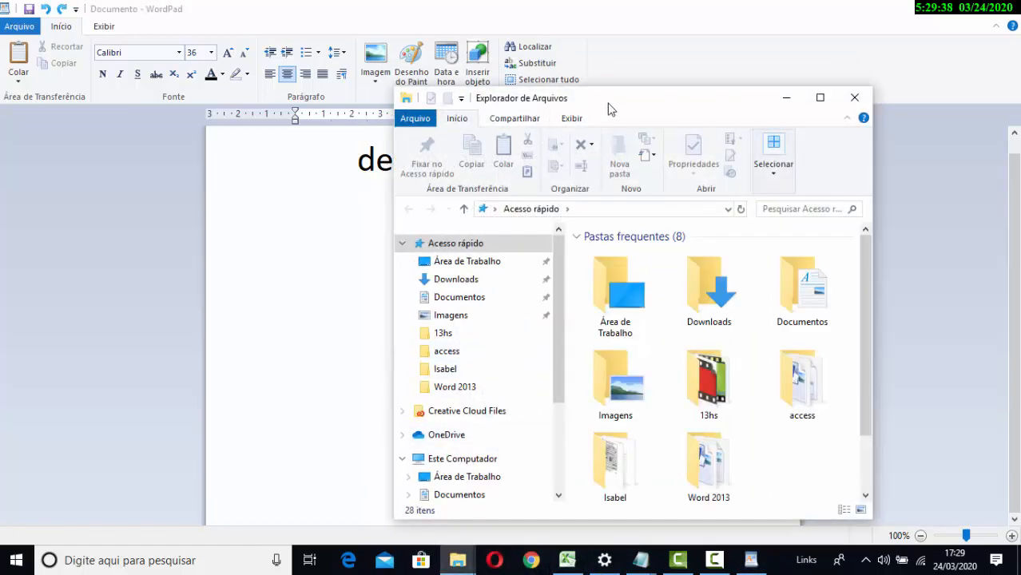
{"action": "left_click_drag", "start_coordinate": [610, 108], "coordinate": [606, 2]}
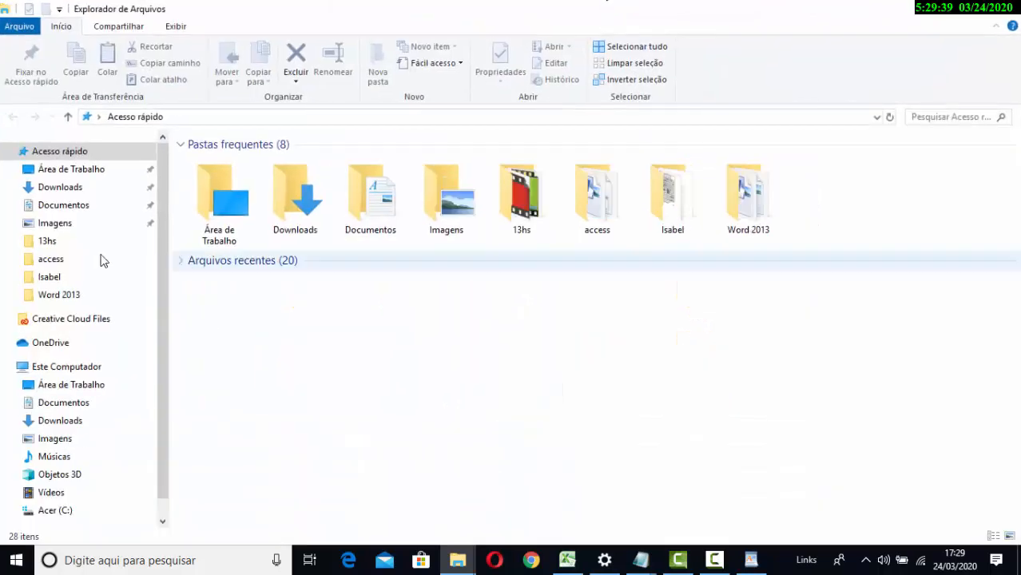
{"action": "left_click", "coordinate": [64, 206]}
{"action": "scroll", "coordinate": [919, 379], "scroll_direction": "down", "scroll_amount": 10}
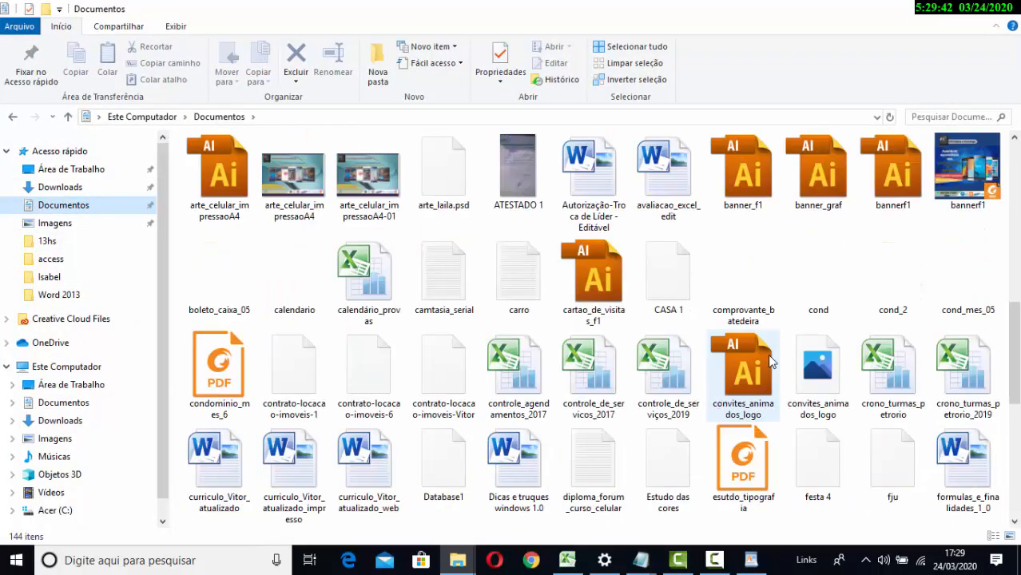
{"action": "scroll", "coordinate": [770, 362], "scroll_direction": "down", "scroll_amount": 5}
{"action": "scroll", "coordinate": [799, 366], "scroll_direction": "up", "scroll_amount": 4}
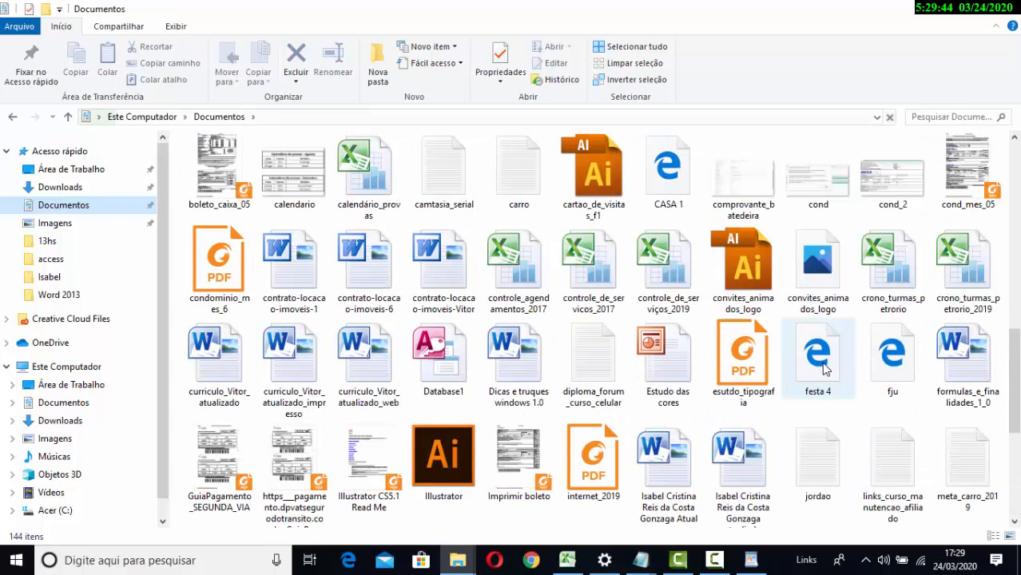
{"action": "scroll", "coordinate": [825, 369], "scroll_direction": "down", "scroll_amount": 3}
{"action": "scroll", "coordinate": [835, 373], "scroll_direction": "up", "scroll_amount": 1}
{"action": "scroll", "coordinate": [831, 390], "scroll_direction": "down", "scroll_amount": 1}
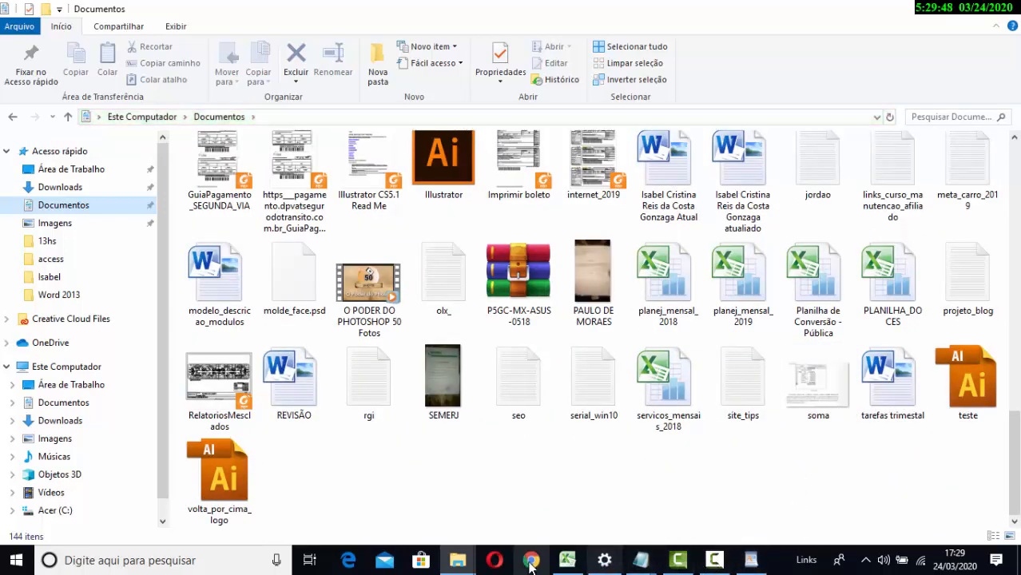
Step: Switch to WordPad to highlight "Winrar" in the program list, and return to the Documents folder
{"action": "left_click", "coordinate": [751, 560]}
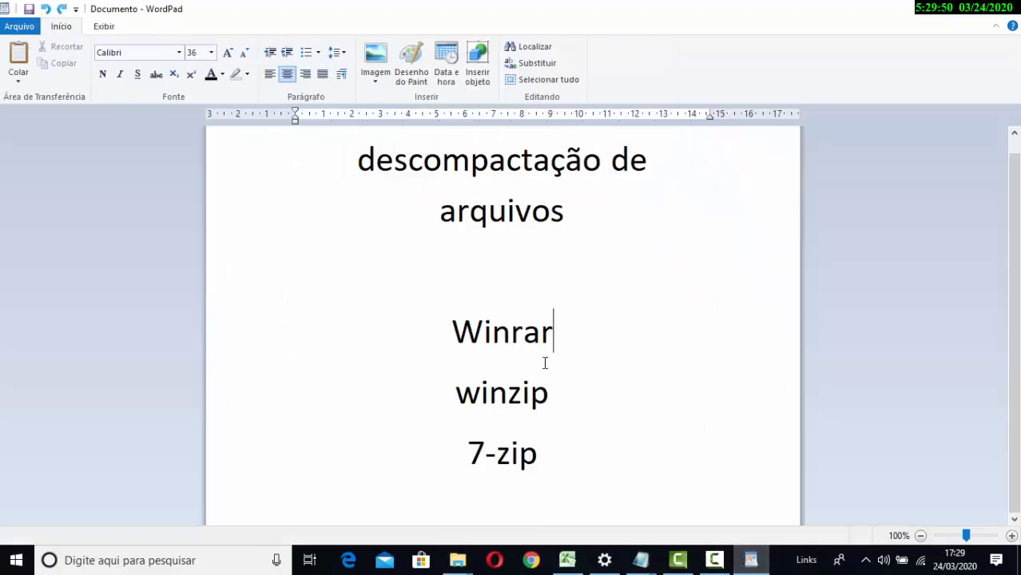
{"action": "left_click_drag", "start_coordinate": [545, 363], "coordinate": [471, 353]}
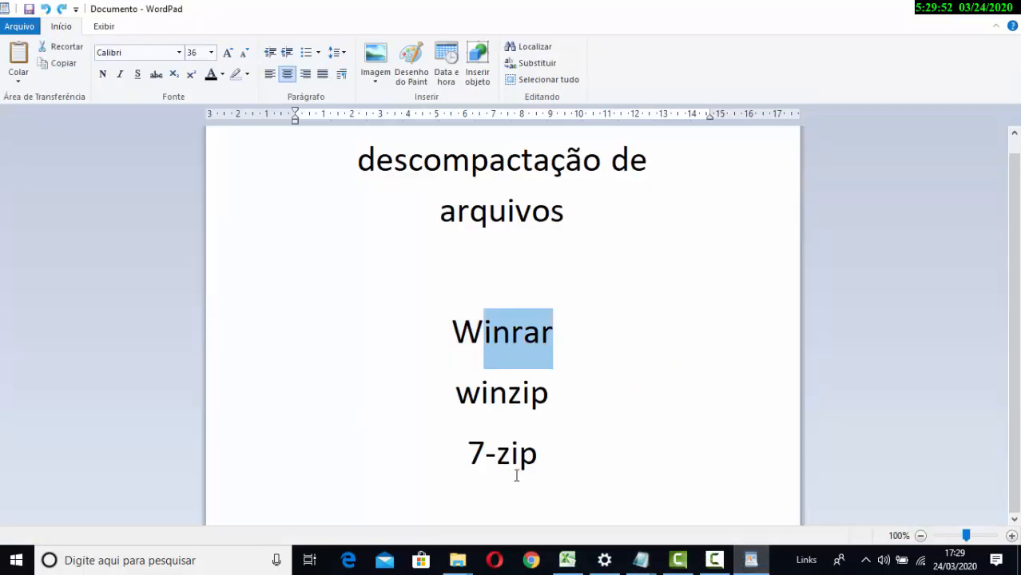
{"action": "left_click", "coordinate": [751, 560]}
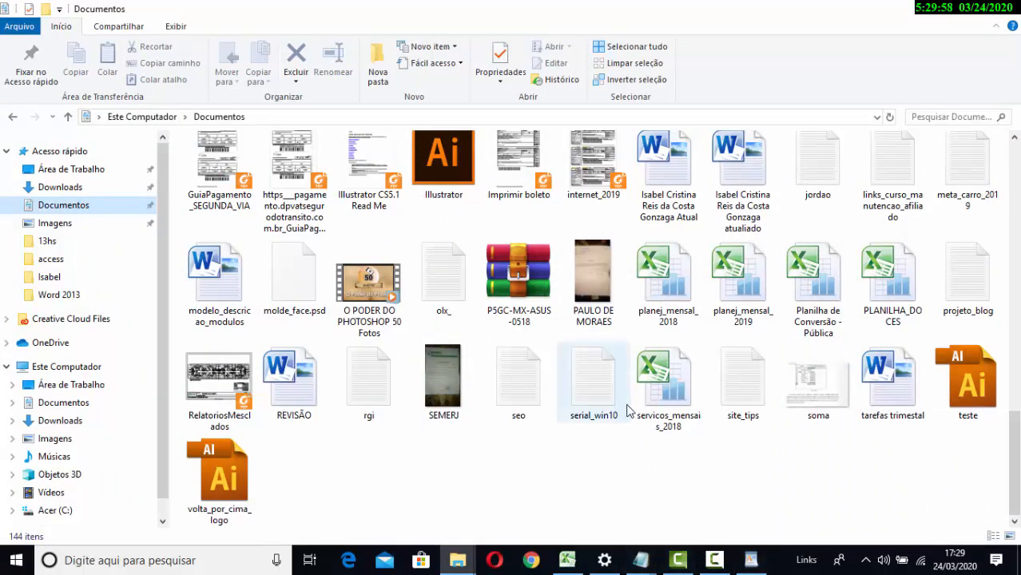
Step: Select contrato-locacao-imoveis-1, the web résumé, Database1, Dicas e truques windows 1.0, diploma_forum_curso_celular and festa 4 in the Documents folder
{"action": "scroll", "coordinate": [637, 415], "scroll_direction": "up", "scroll_amount": 1}
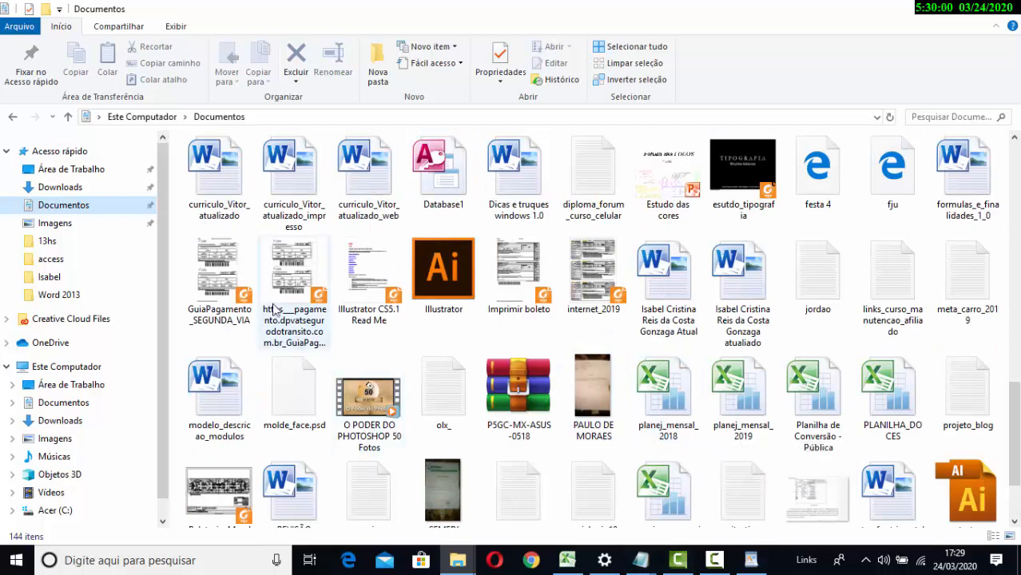
{"action": "scroll", "coordinate": [378, 331], "scroll_direction": "up", "scroll_amount": 4}
{"action": "scroll", "coordinate": [415, 328], "scroll_direction": "down", "scroll_amount": 3}
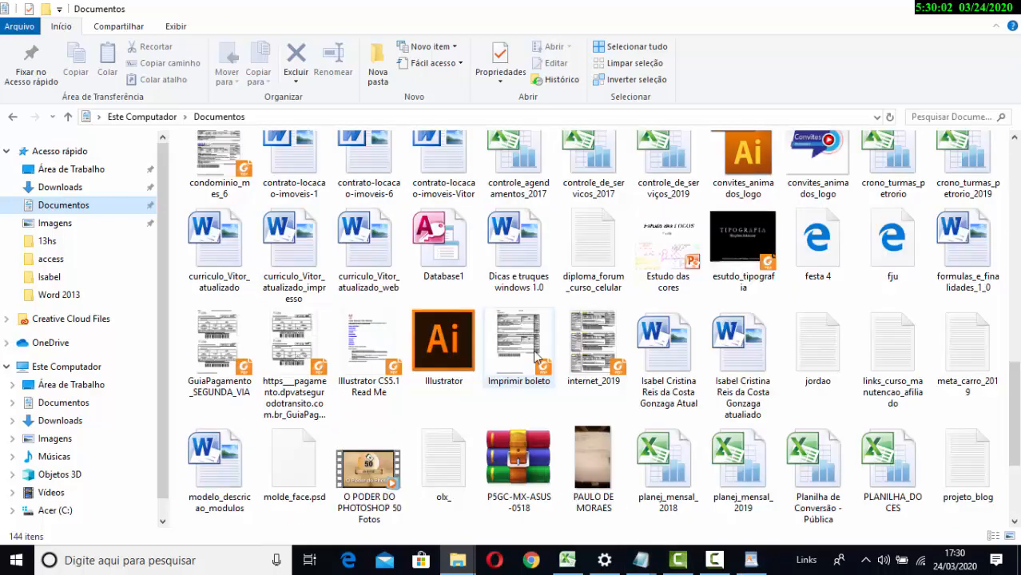
{"action": "left_click", "coordinate": [289, 160]}
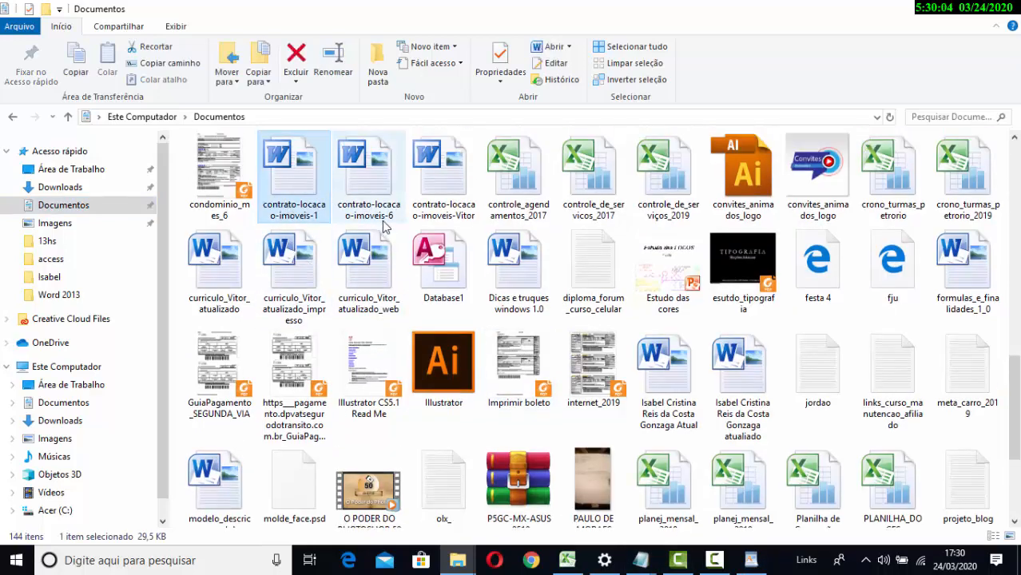
{"action": "left_click", "coordinate": [370, 266], "text": "ctrl"}
{"action": "left_click", "coordinate": [442, 267], "text": "ctrl"}
{"action": "left_click", "coordinate": [518, 268], "text": "ctrl"}
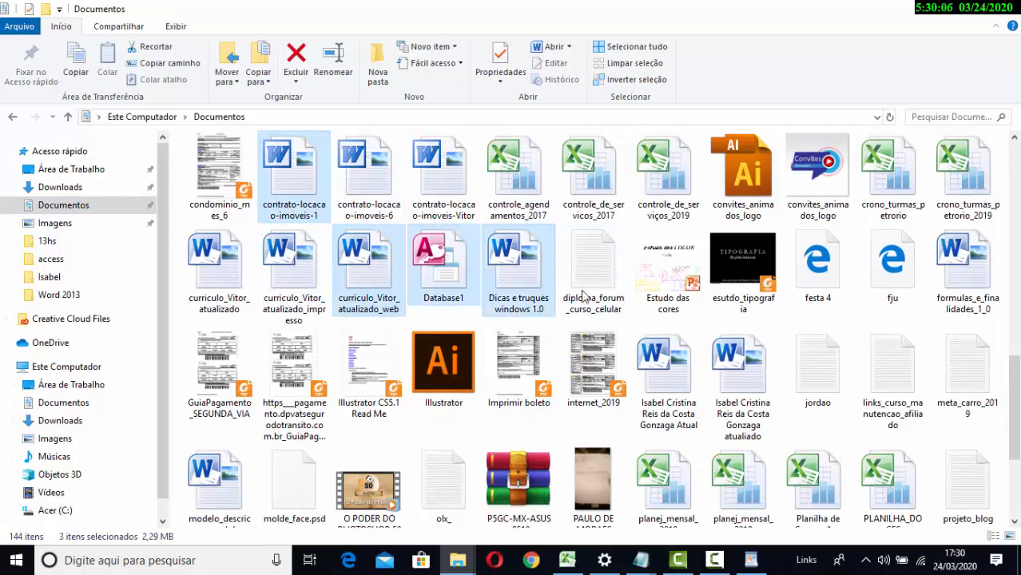
{"action": "left_click", "coordinate": [599, 291], "text": "ctrl"}
{"action": "left_click", "coordinate": [818, 264], "text": "ctrl"}
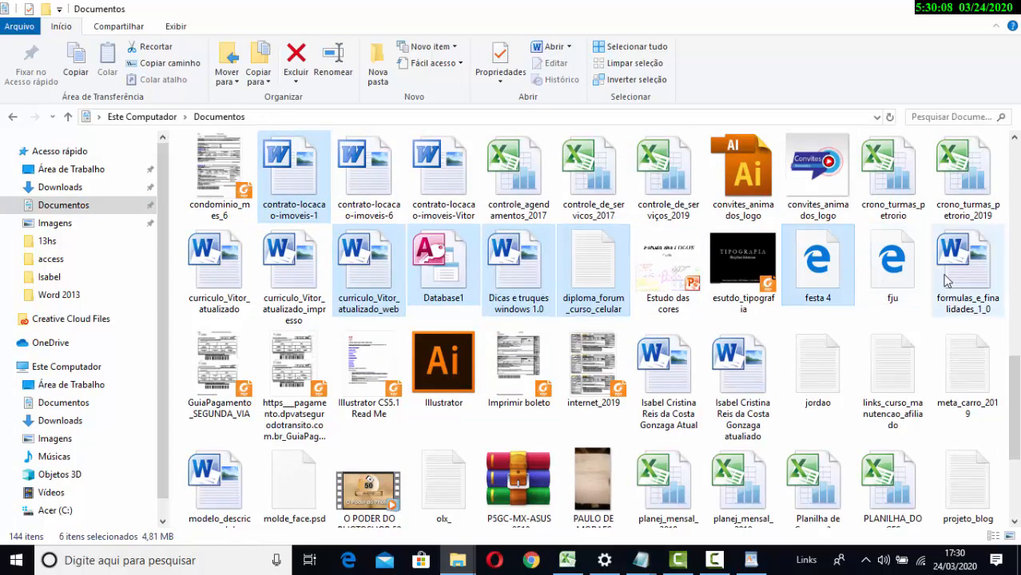
Step: Add Illustrator CS5.1 Read Me, planej_mensal_2018 and servicos_mensais_2018 to the selected files, leaving the Illustrator file out
{"action": "left_click", "coordinate": [419, 368], "text": "ctrl"}
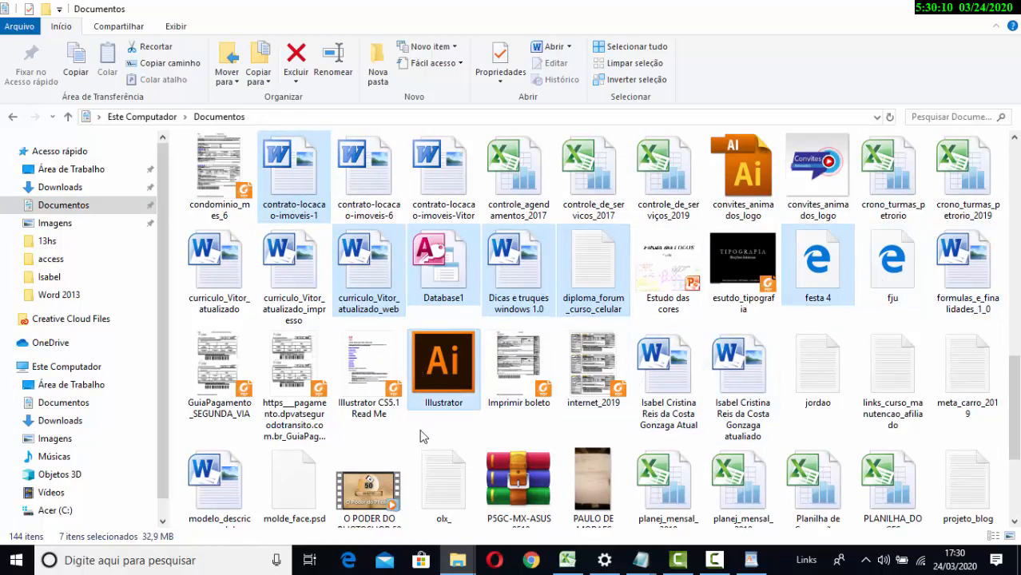
{"action": "left_click", "coordinate": [429, 378], "text": "ctrl"}
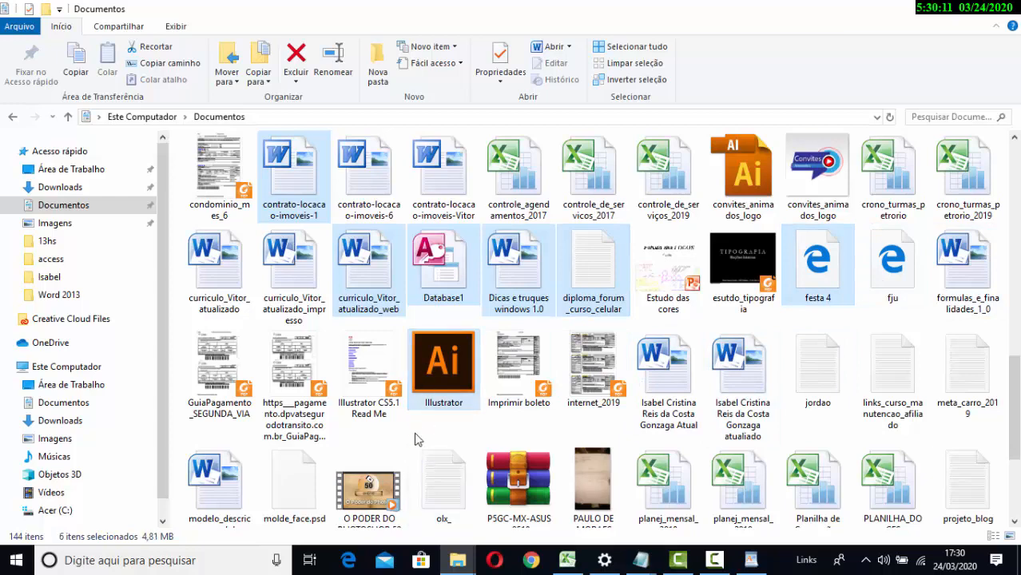
{"action": "left_click", "coordinate": [391, 397], "text": "ctrl"}
{"action": "scroll", "coordinate": [403, 400], "scroll_direction": "down", "scroll_amount": 2}
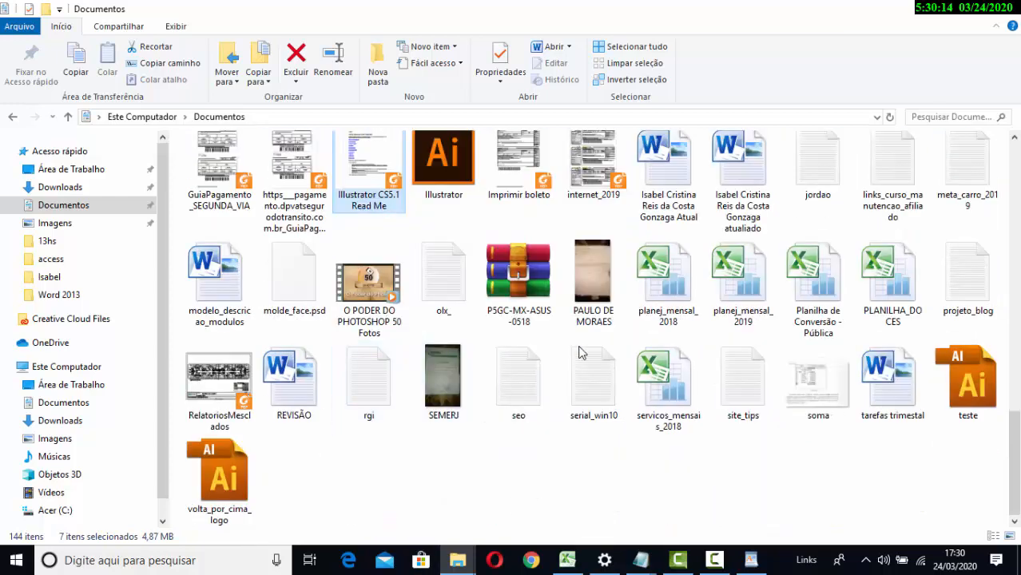
{"action": "left_click", "coordinate": [700, 298], "text": "ctrl"}
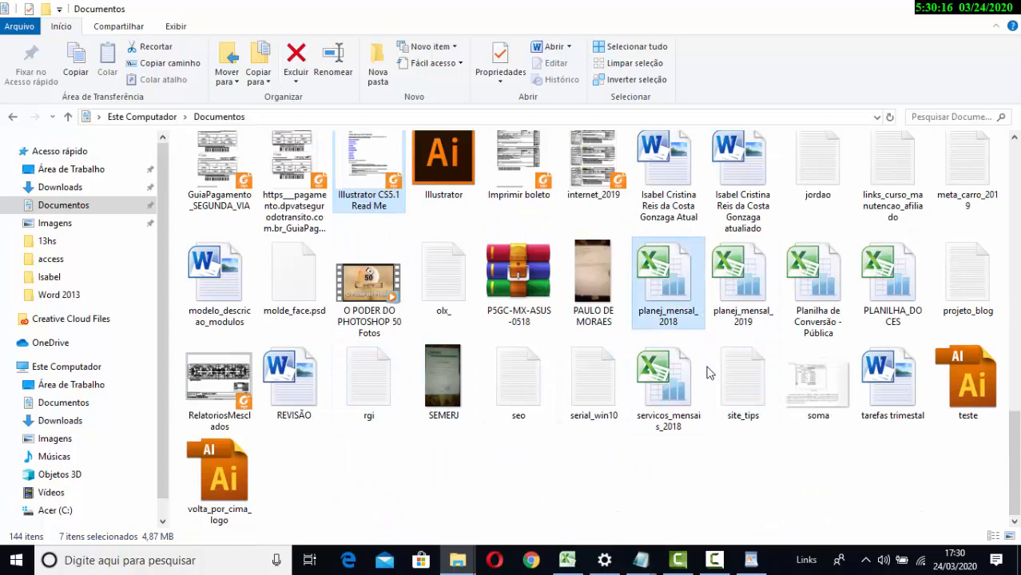
{"action": "left_click", "coordinate": [690, 406], "text": "ctrl"}
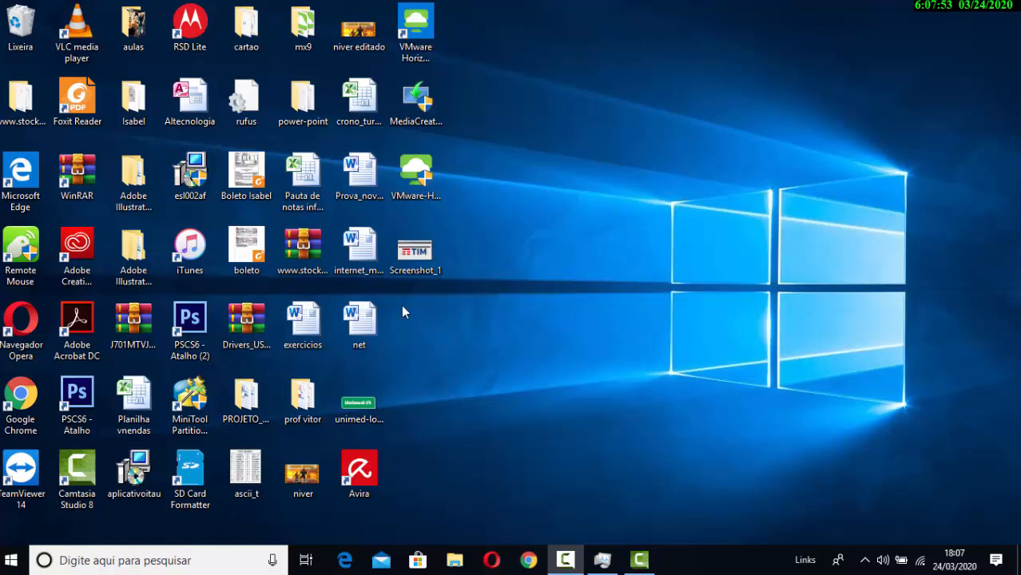
{"action": "left_click", "coordinate": [329, 252]}
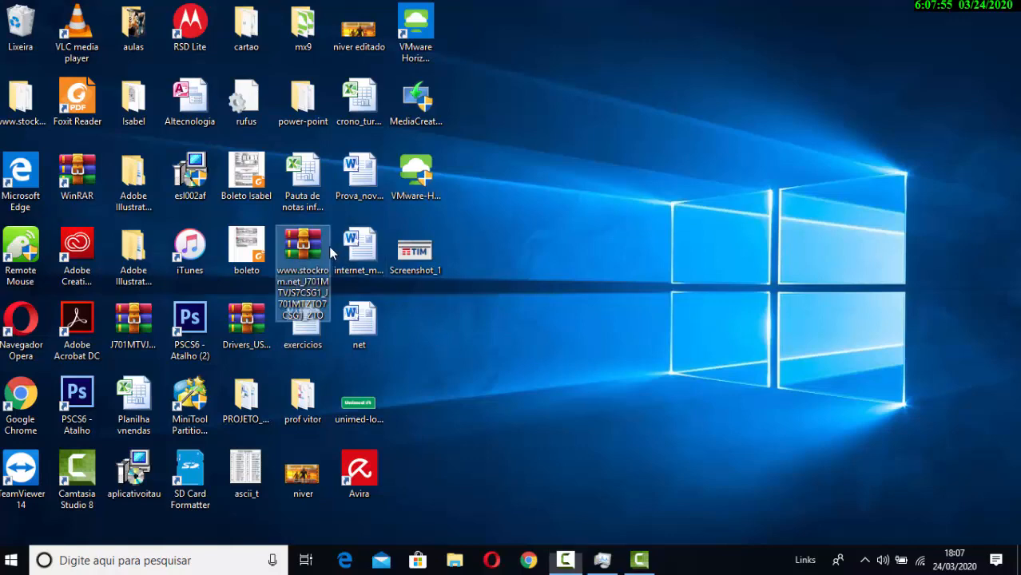
{"action": "key", "text": "alt+Return"}
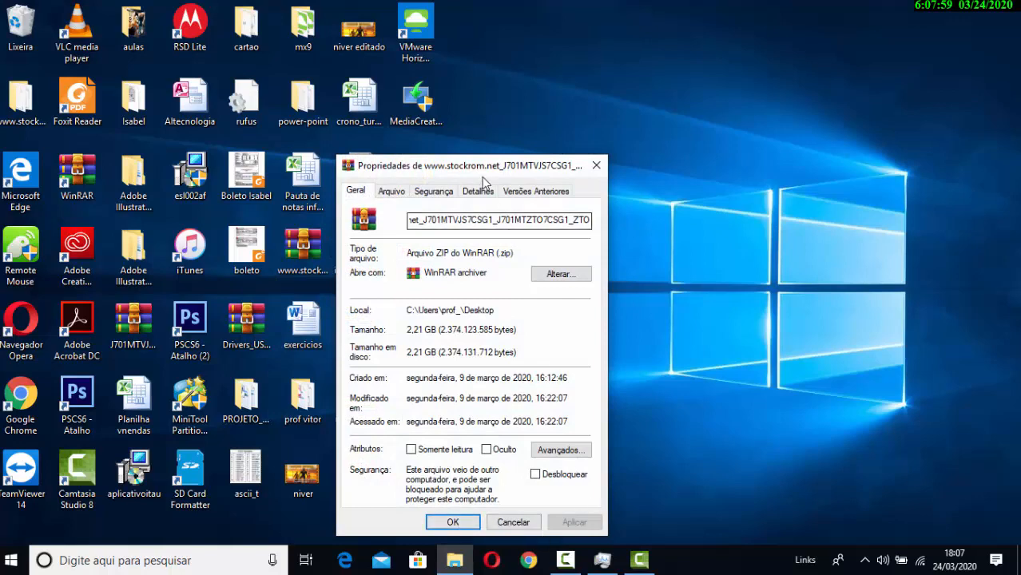
{"action": "left_click_drag", "start_coordinate": [497, 170], "coordinate": [636, 106]}
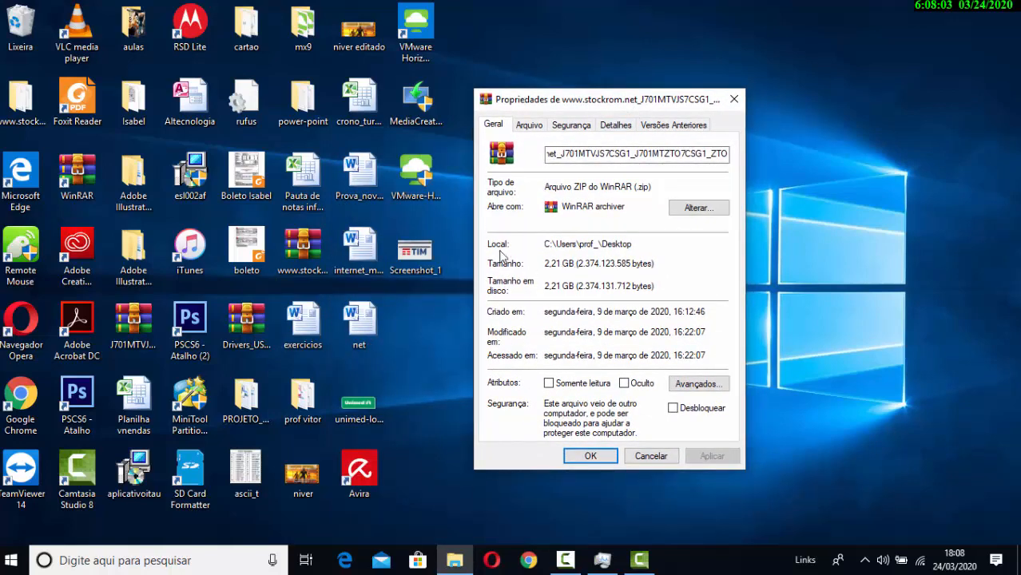
{"action": "left_click", "coordinate": [732, 103]}
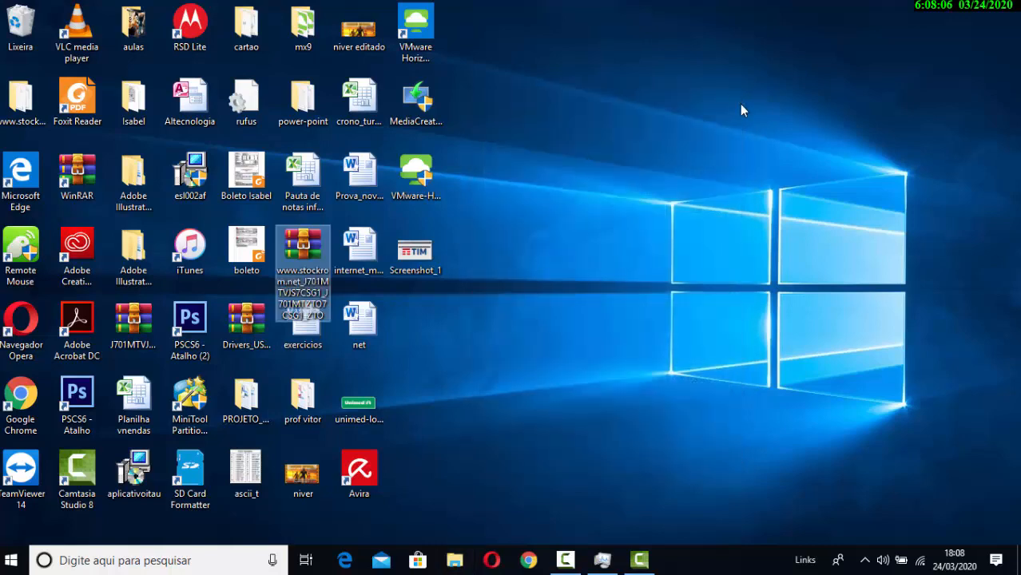
{"action": "right_click", "coordinate": [315, 246]}
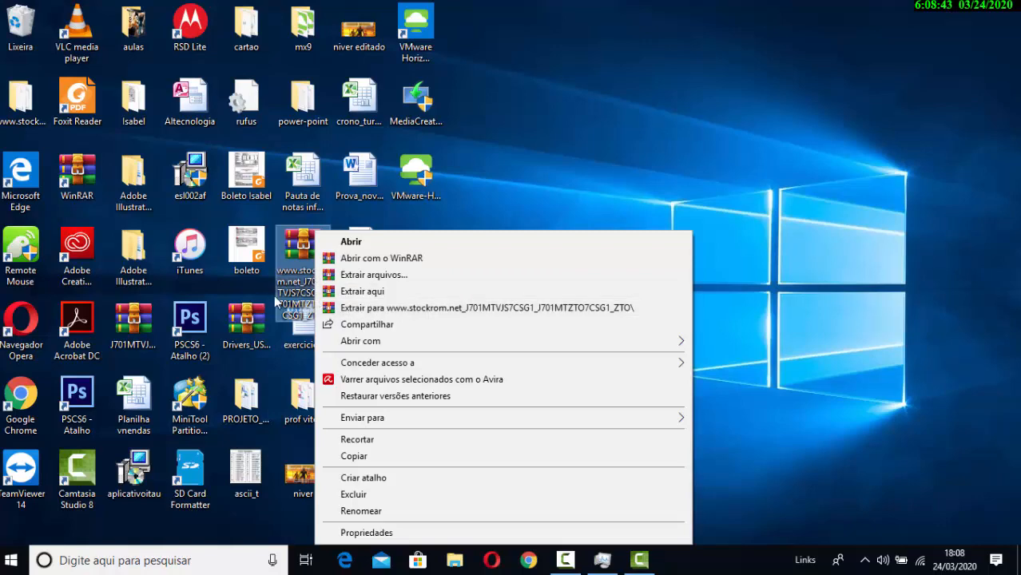
{"action": "left_click", "coordinate": [386, 307]}
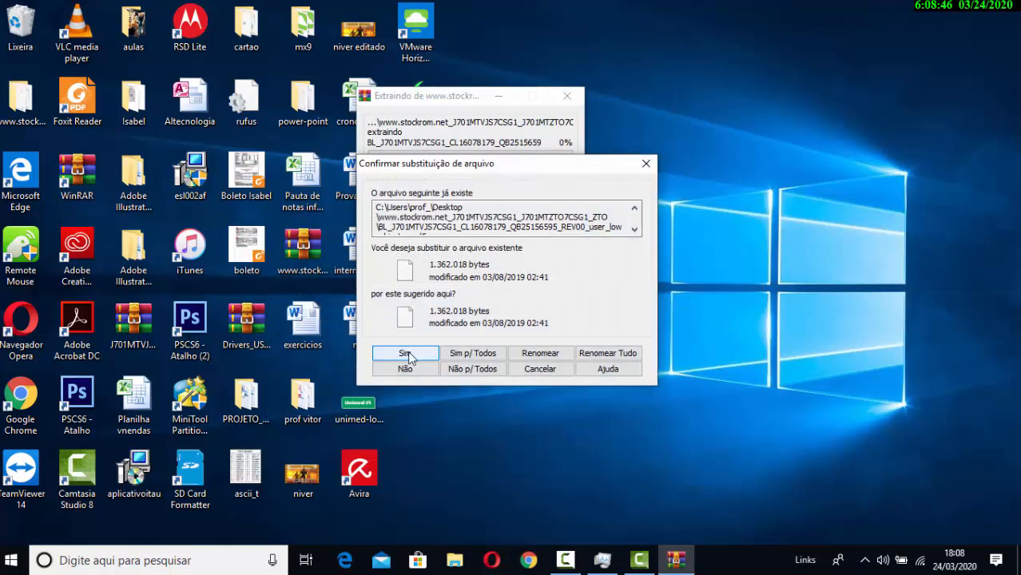
{"action": "left_click", "coordinate": [475, 357]}
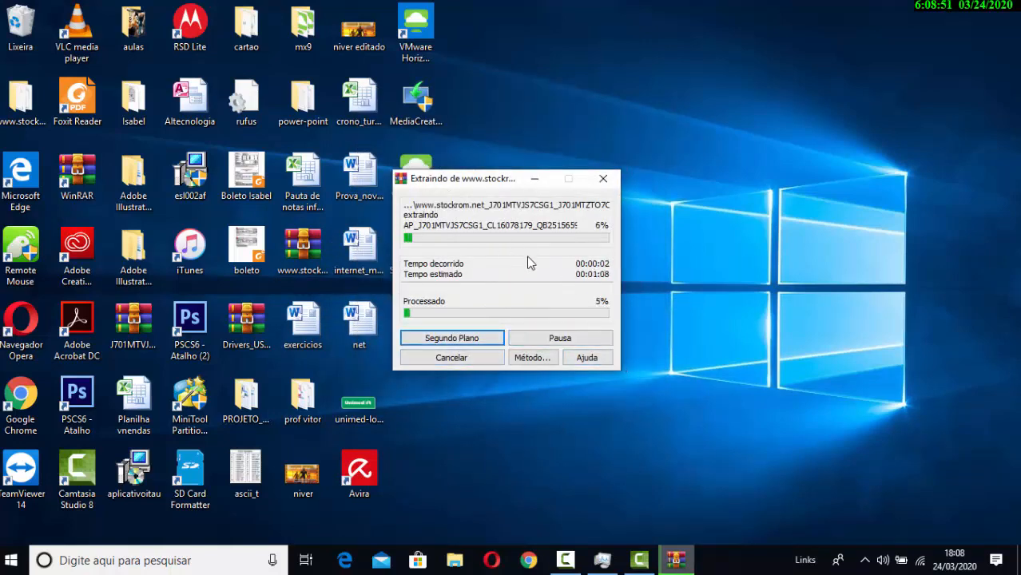
{"action": "left_click_drag", "start_coordinate": [517, 181], "coordinate": [563, 148]}
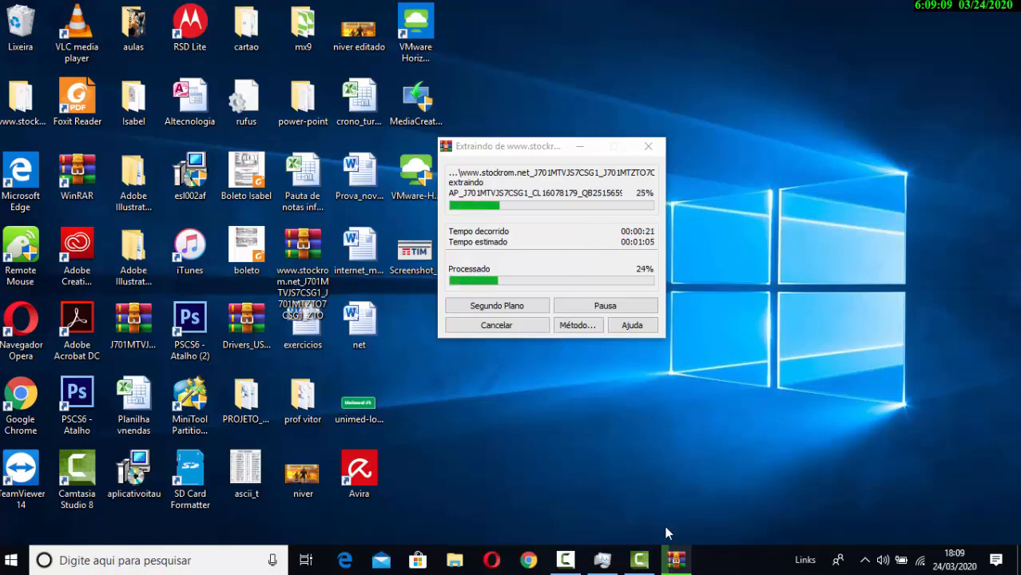
{"action": "left_click", "coordinate": [647, 561]}
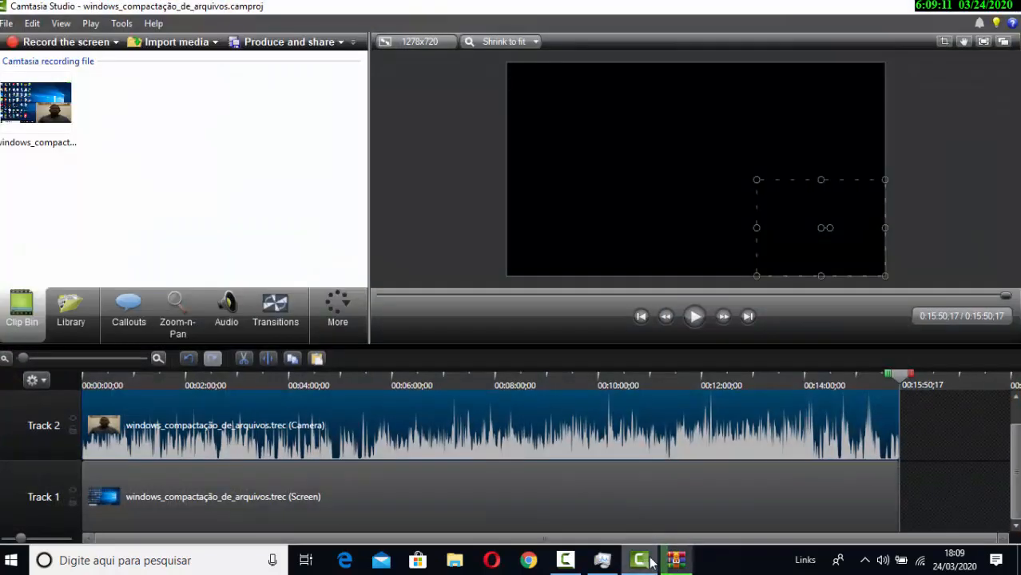
{"action": "left_click", "coordinate": [647, 561]}
{"action": "left_click", "coordinate": [565, 561]}
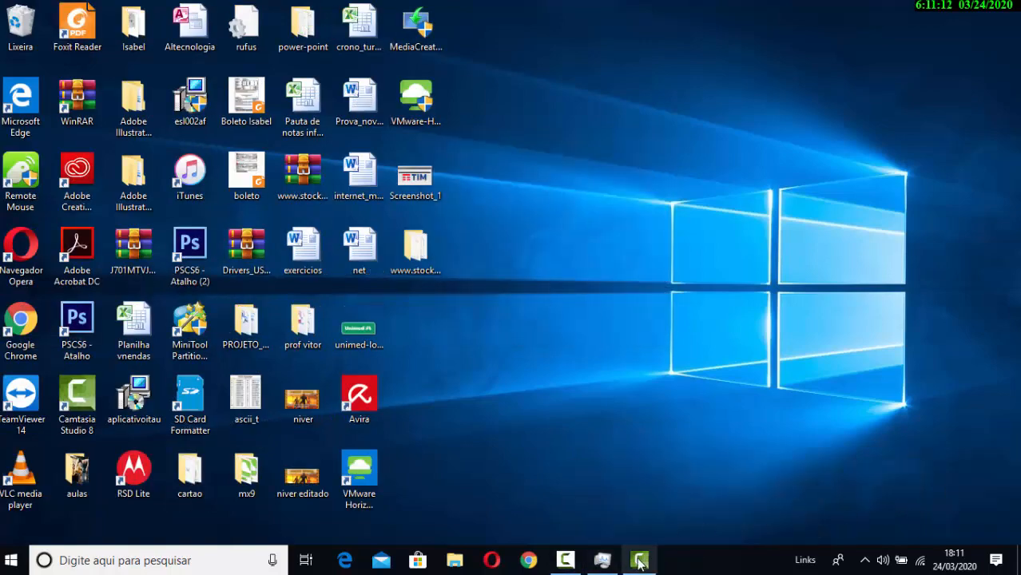
{"action": "left_click", "coordinate": [639, 561]}
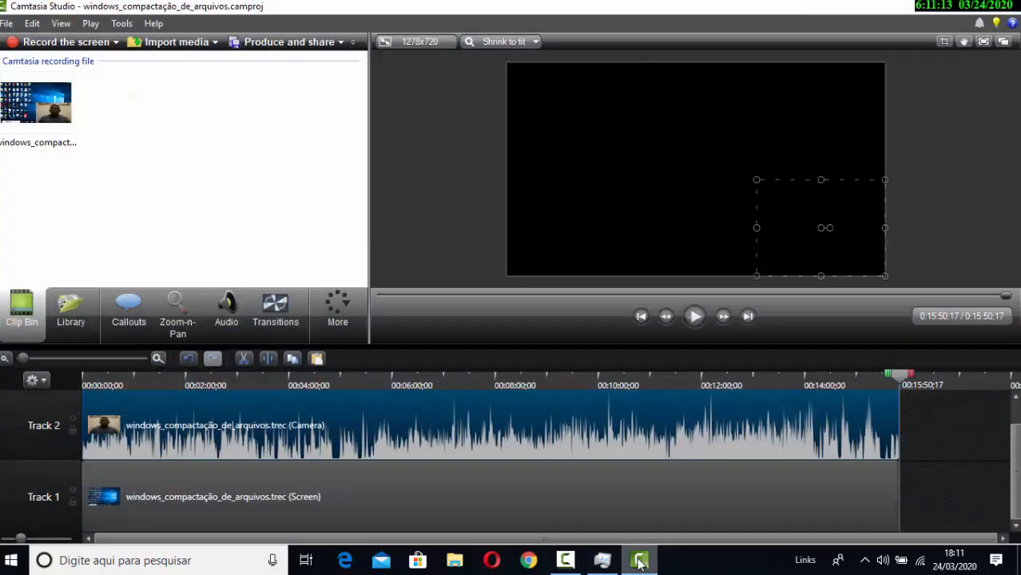
{"action": "left_click", "coordinate": [640, 561]}
{"action": "left_click", "coordinate": [575, 561]}
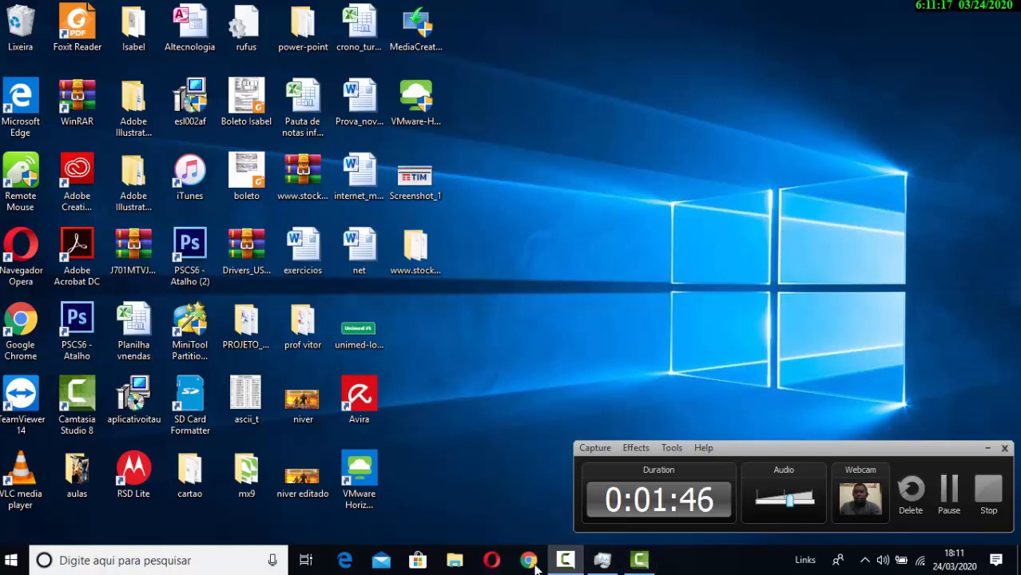
{"action": "left_click", "coordinate": [564, 561]}
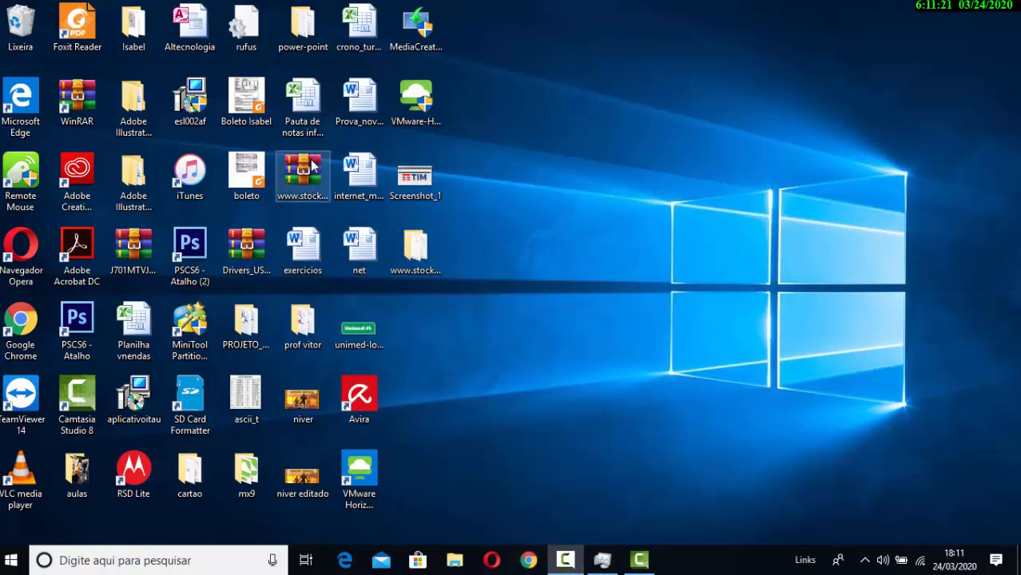
{"action": "left_click_drag", "start_coordinate": [312, 165], "coordinate": [412, 260]}
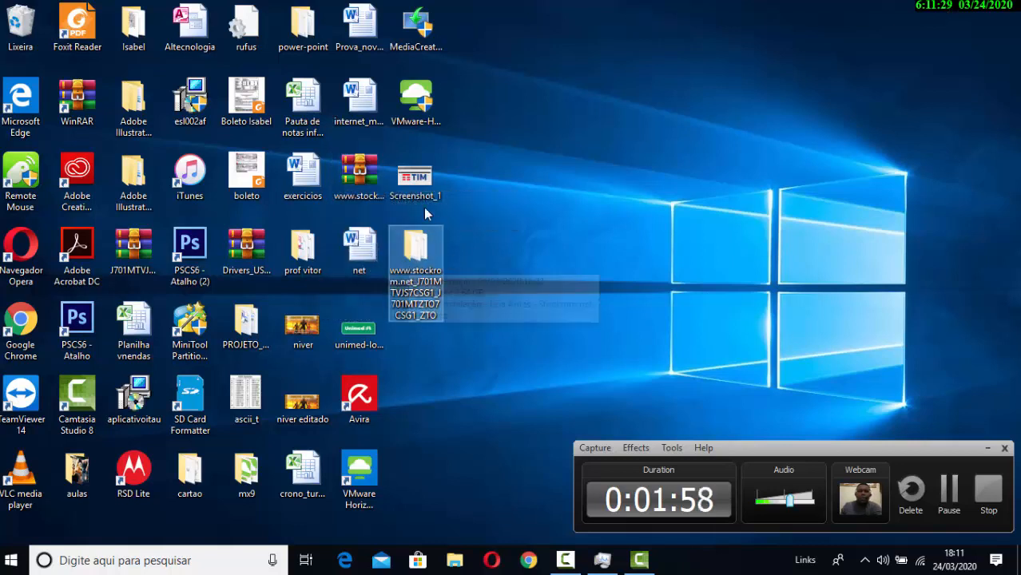
{"action": "double_click", "coordinate": [416, 249]}
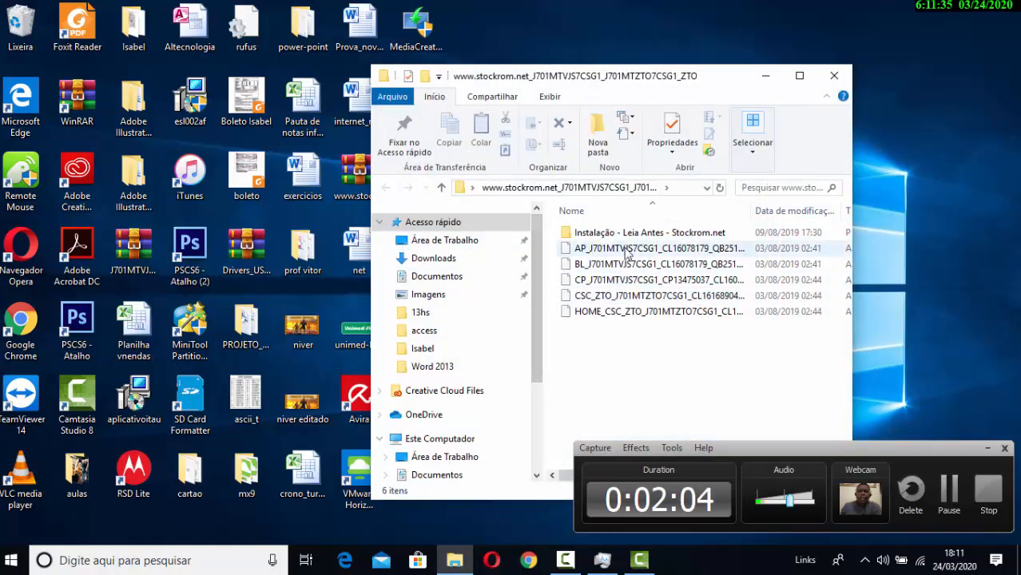
{"action": "left_click", "coordinate": [833, 76]}
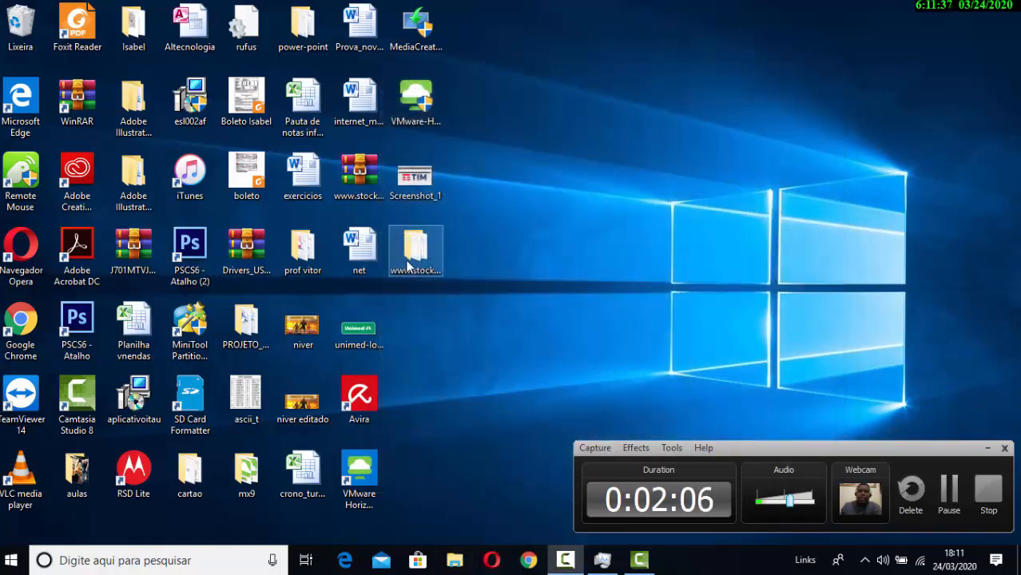
{"action": "key", "text": "alt+Return"}
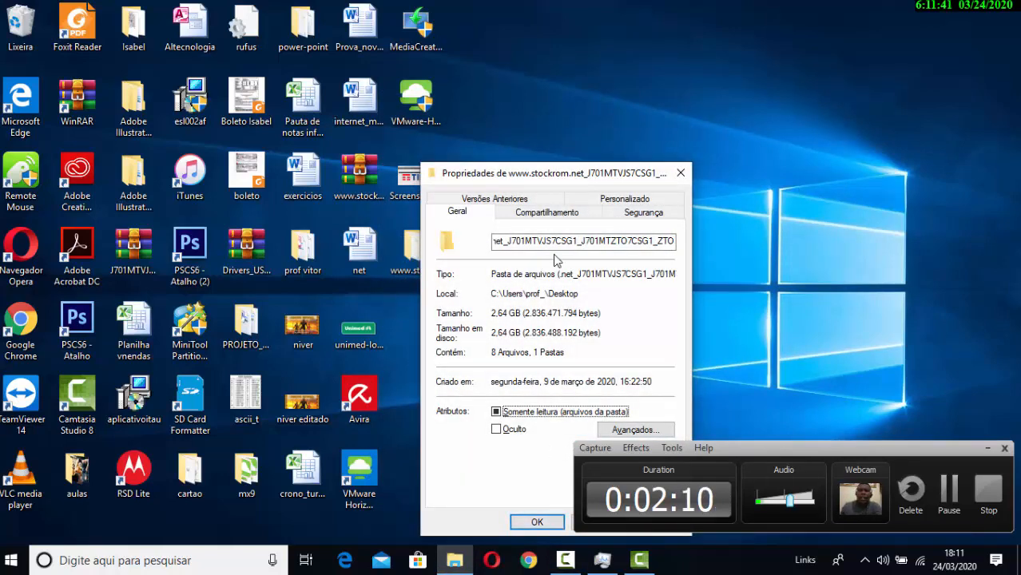
{"action": "left_click_drag", "start_coordinate": [554, 178], "coordinate": [638, 50]}
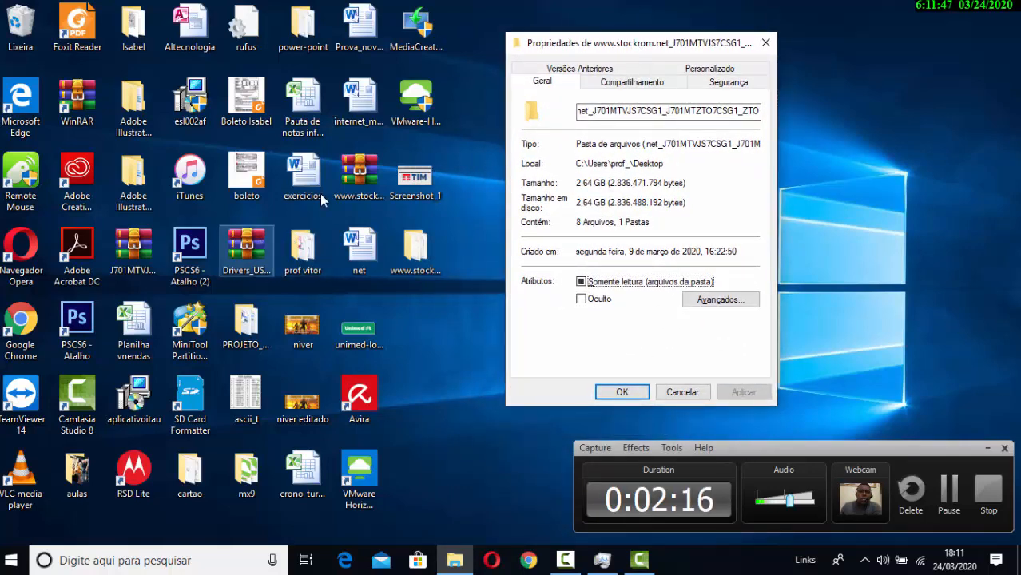
{"action": "left_click", "coordinate": [353, 184]}
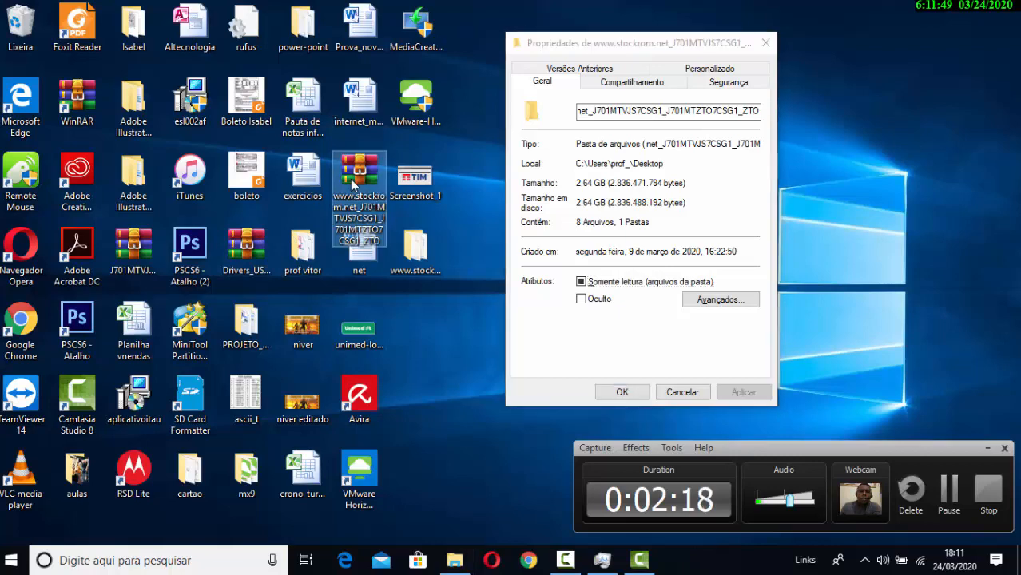
{"action": "key", "text": "alt+Return"}
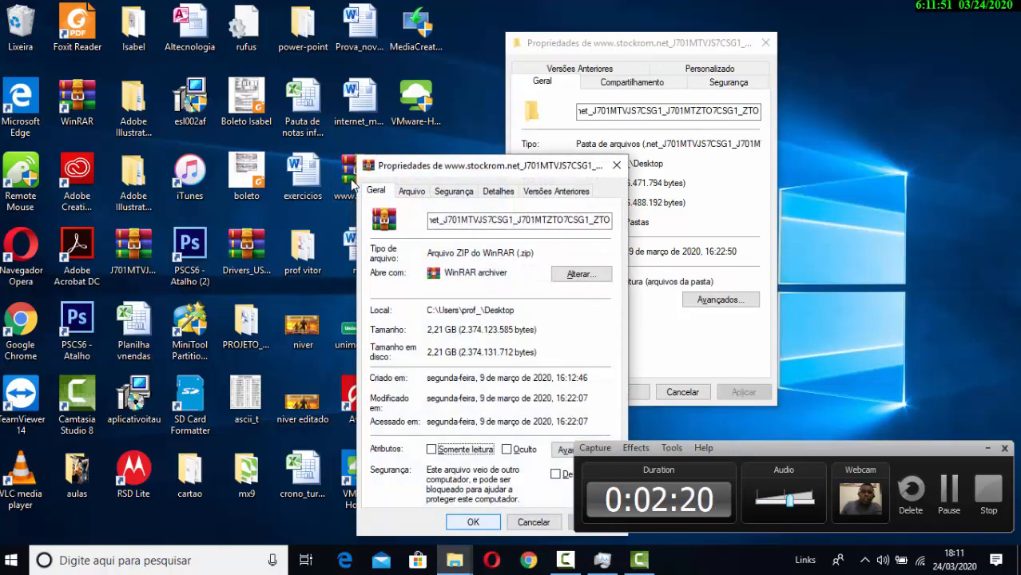
{"action": "left_click", "coordinate": [617, 165]}
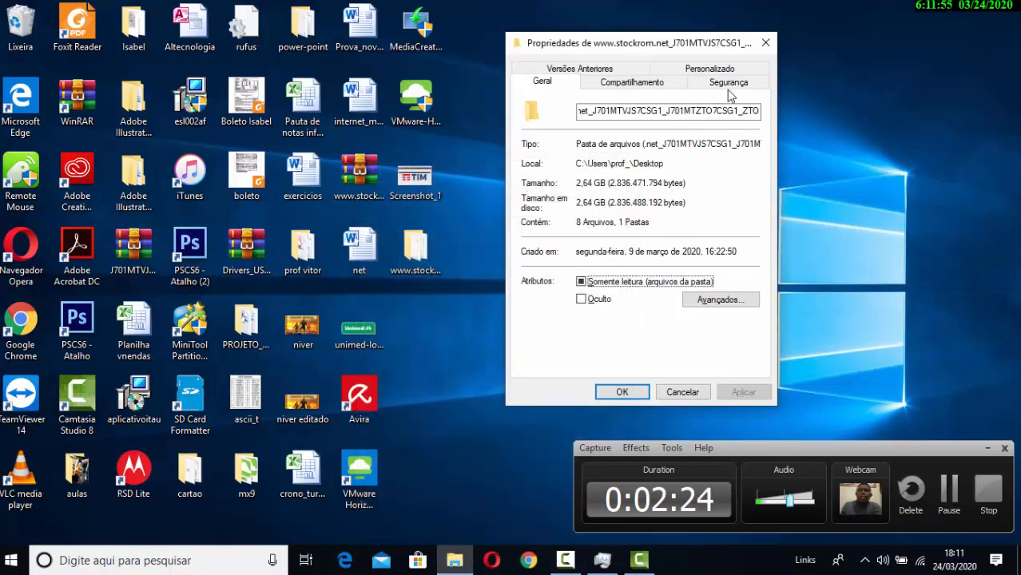
{"action": "left_click", "coordinate": [767, 43]}
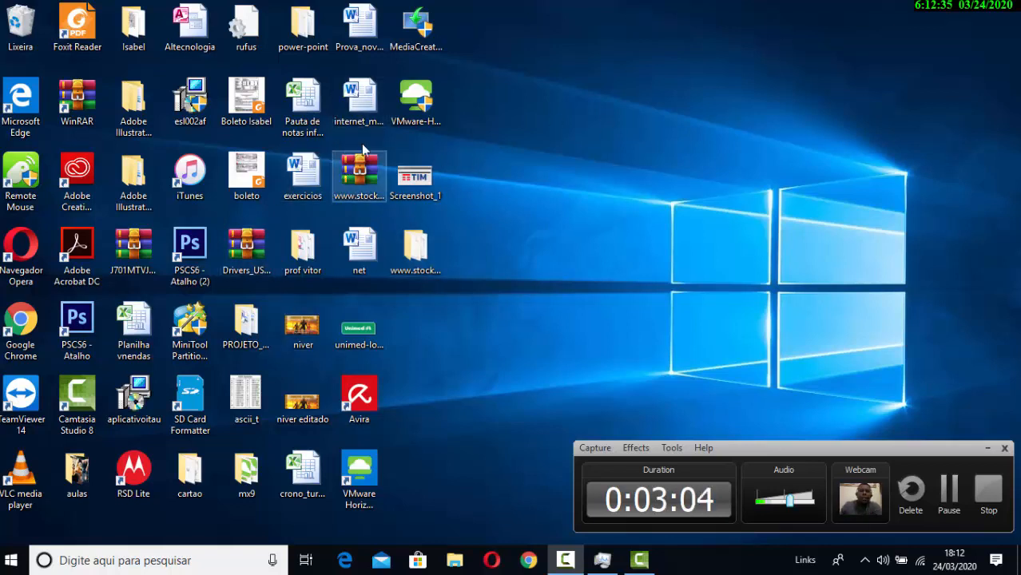
{"action": "left_click", "coordinate": [416, 281]}
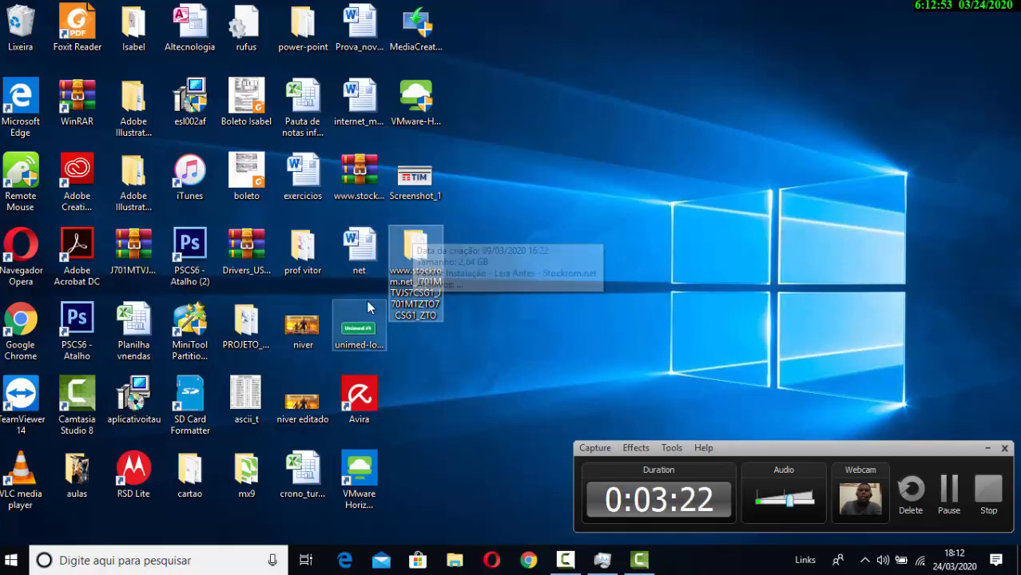
{"action": "double_click", "coordinate": [413, 263]}
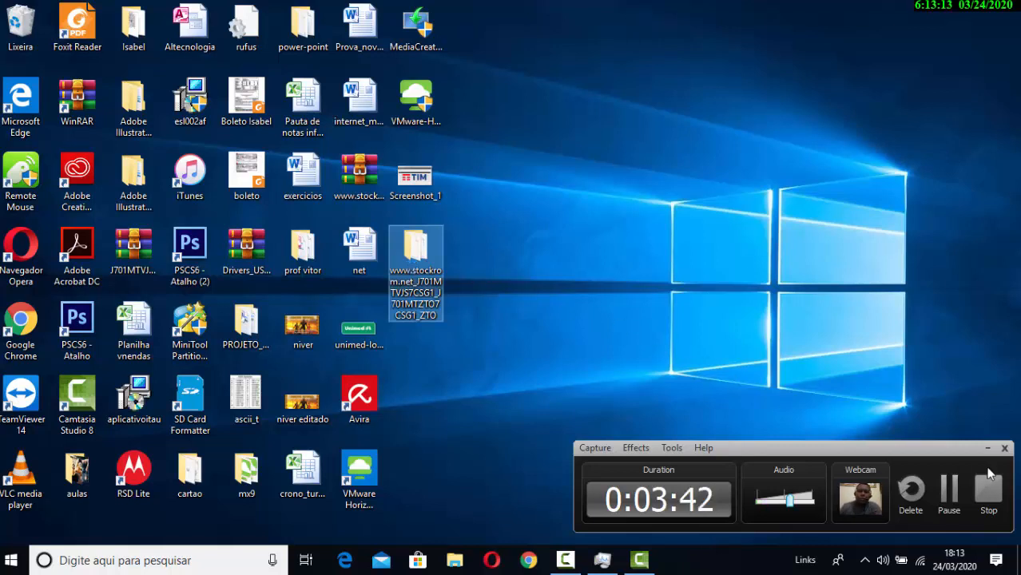
{"action": "left_click", "coordinate": [949, 492]}
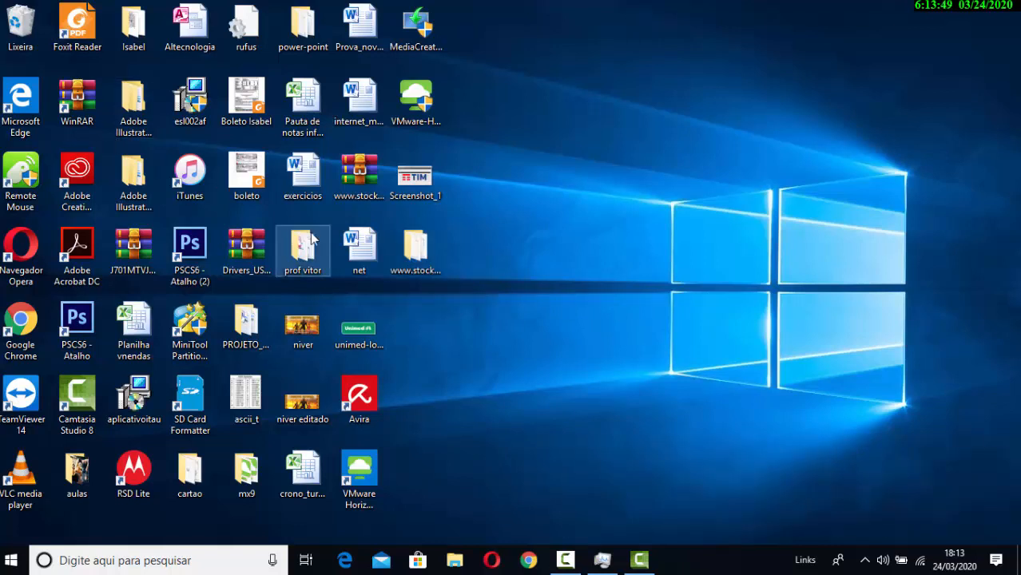
{"action": "left_click", "coordinate": [414, 262]}
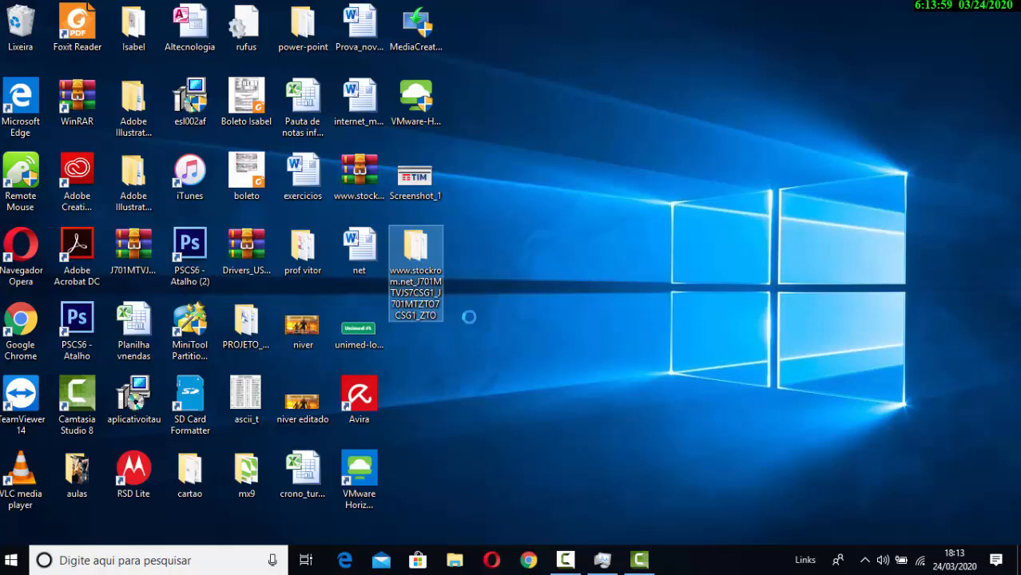
{"action": "left_click", "coordinate": [638, 560]}
{"action": "left_click", "coordinate": [637, 559]}
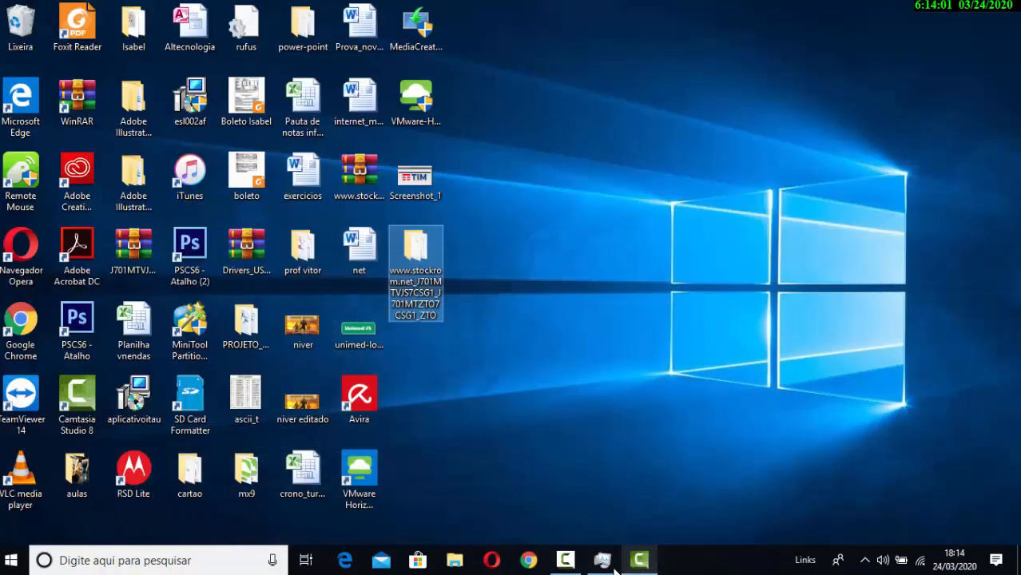
{"action": "left_click", "coordinate": [566, 562]}
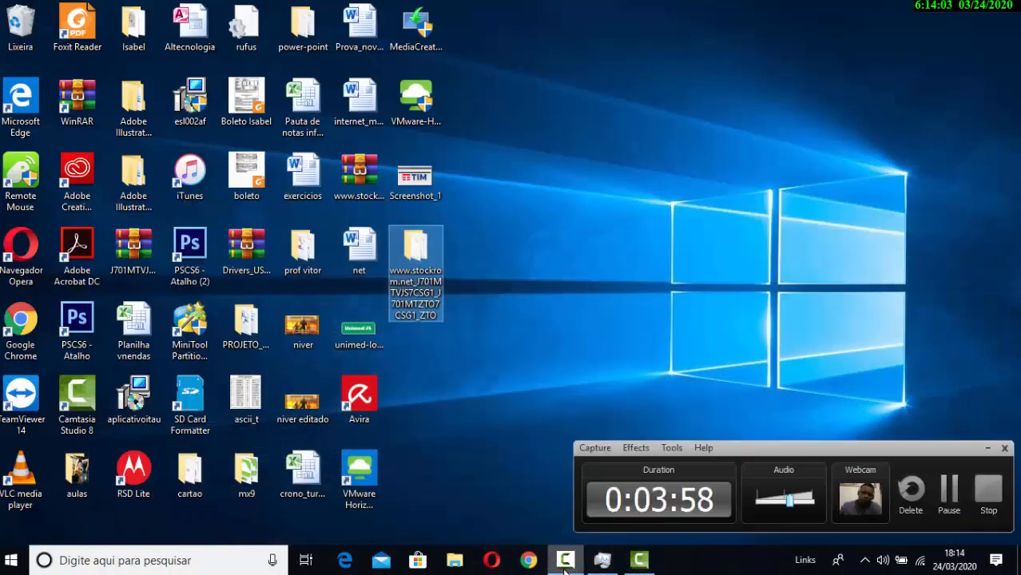
{"action": "left_click", "coordinate": [567, 570]}
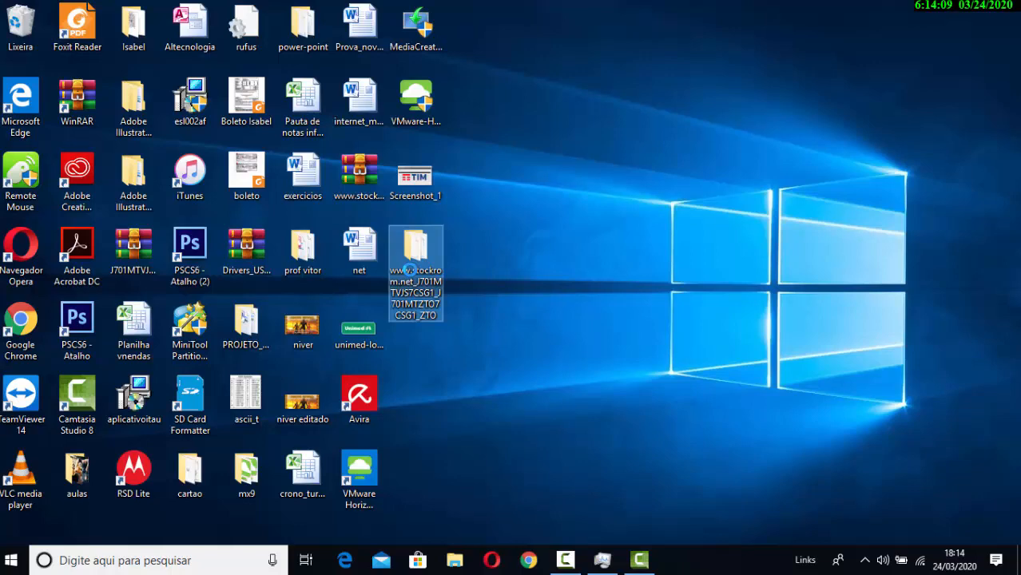
{"action": "right_click", "coordinate": [409, 270]}
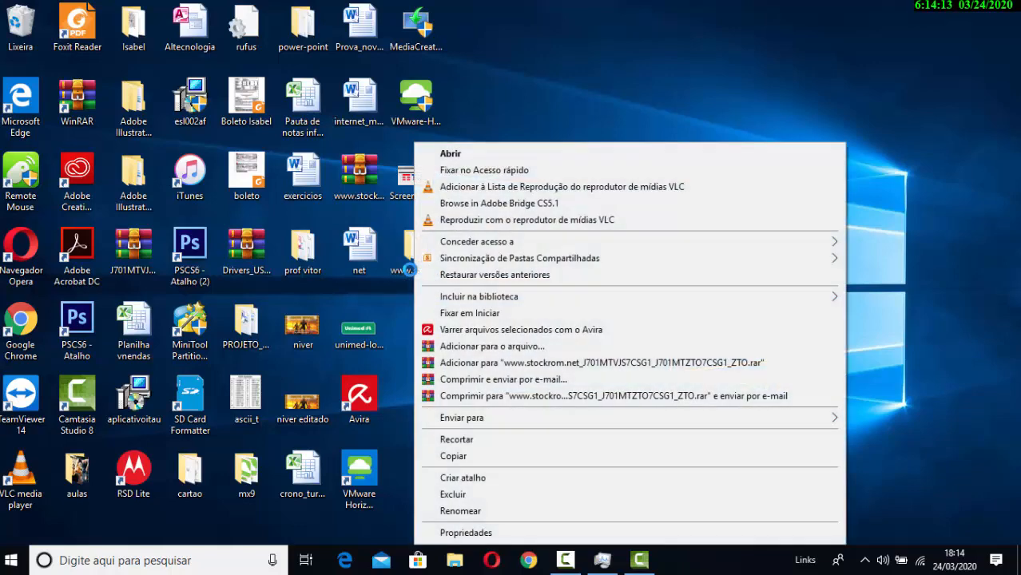
{"action": "left_click", "coordinate": [534, 346]}
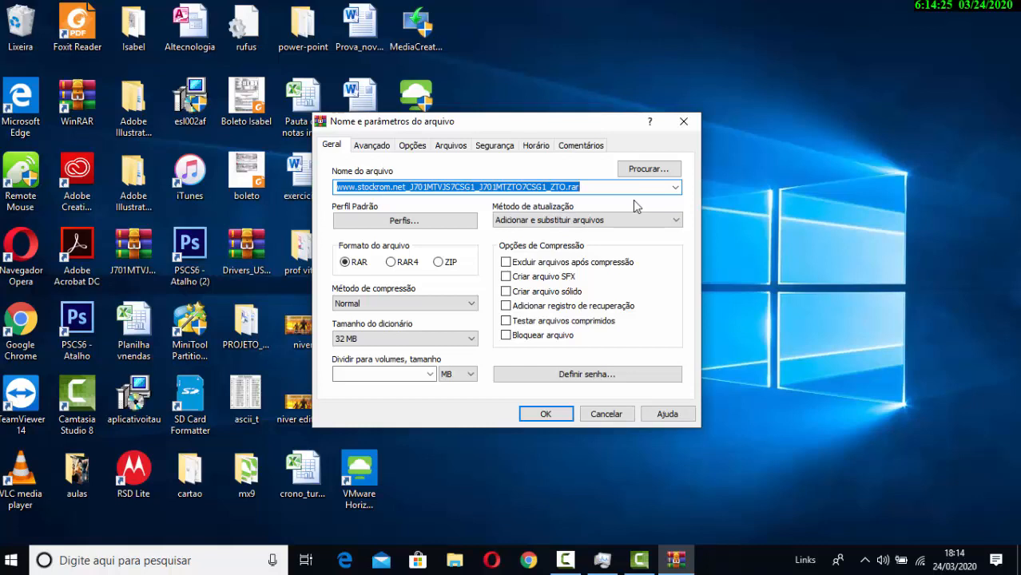
{"action": "type", "text": "arqu"}
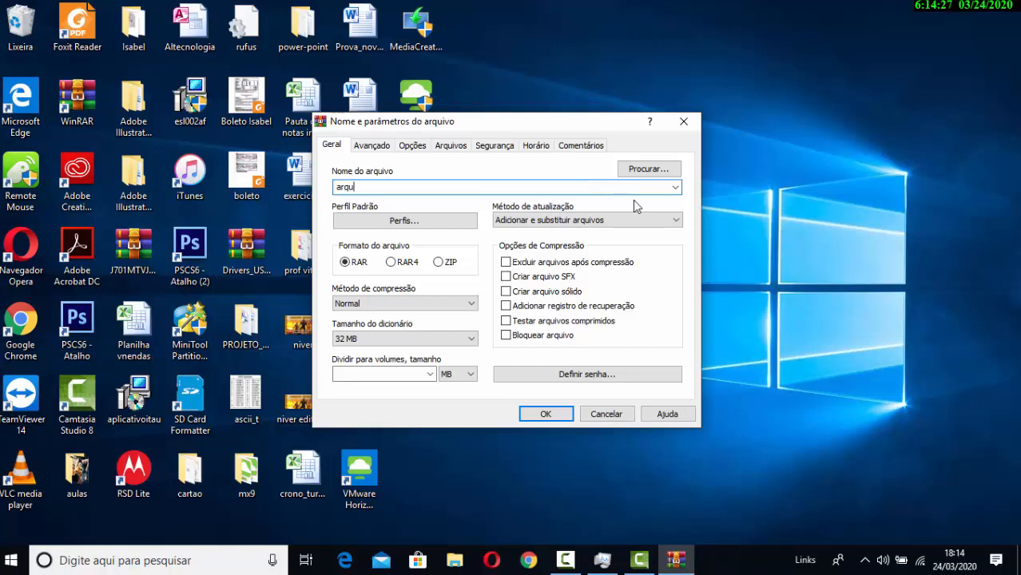
{"action": "type", "text": "ivo_compo"}
{"action": "type", "text": "actado"}
{"action": "left_click", "coordinate": [547, 414]}
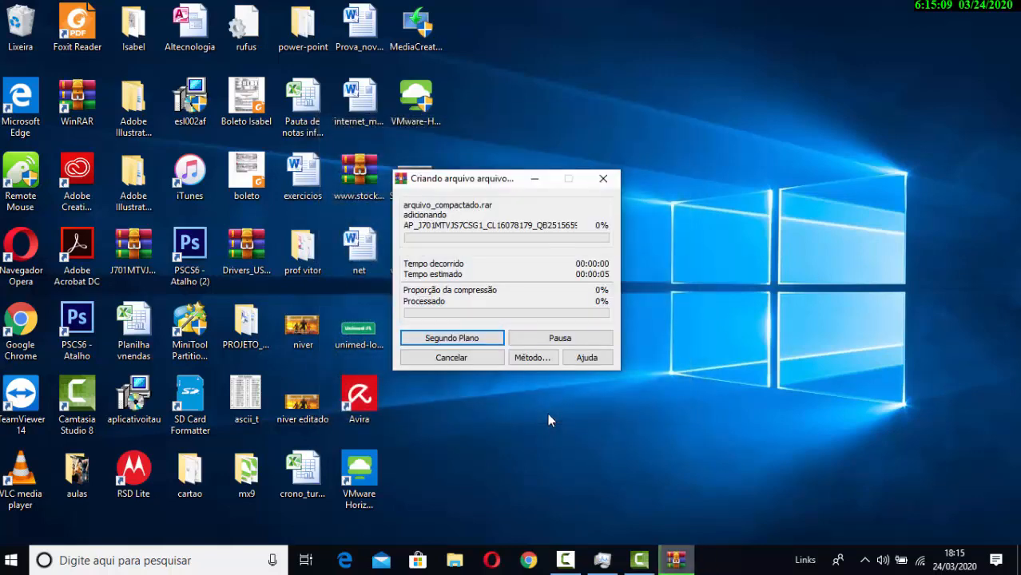